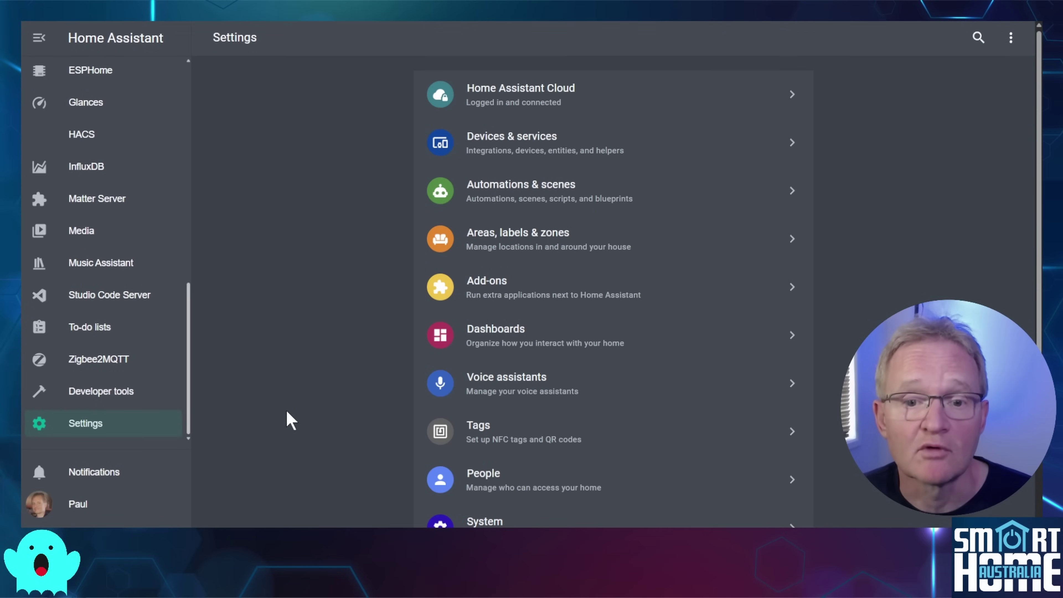
pyautogui.scroll(-5, 287, 419)
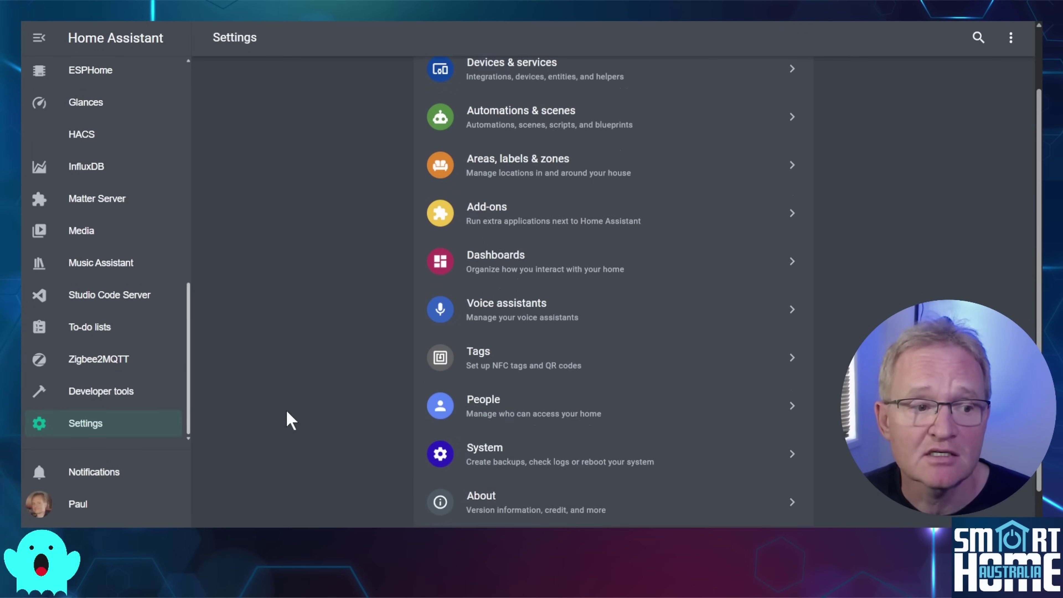
pyautogui.click(524, 473)
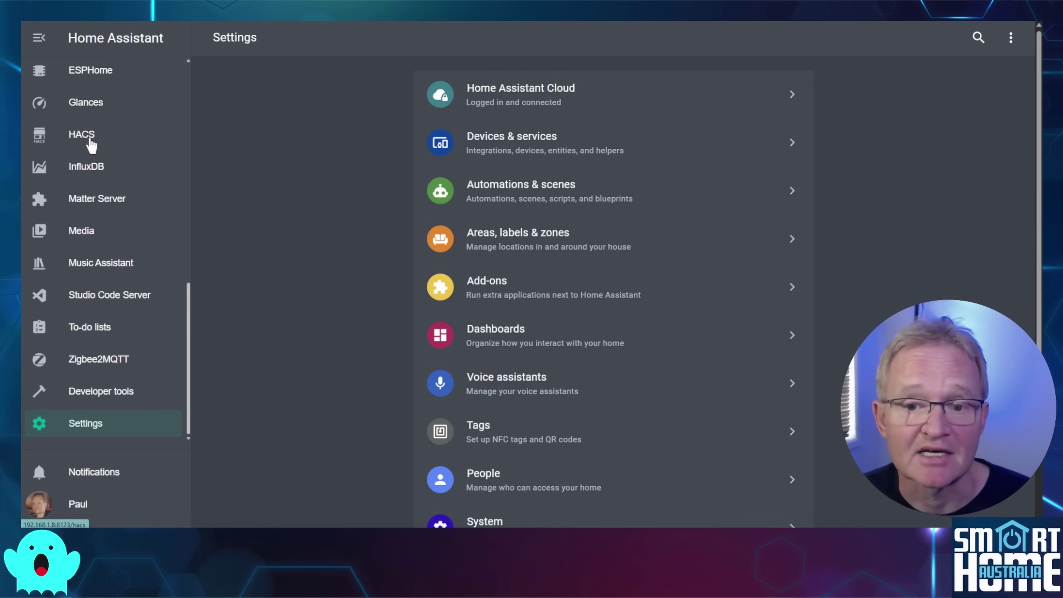
# Download the Spook repository from the HACS community store and reload the interface
pyautogui.click(90, 140)
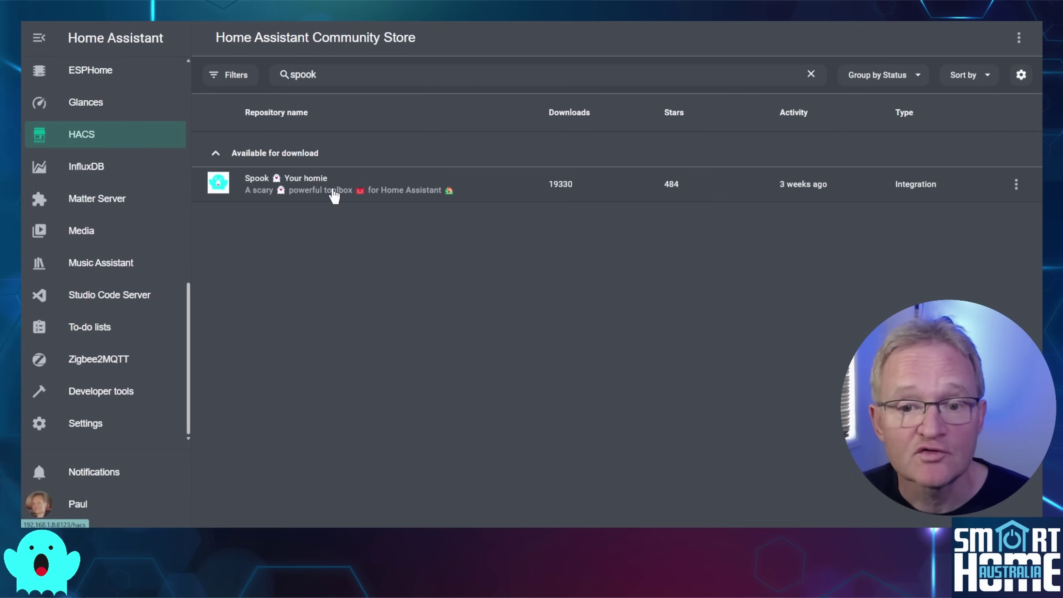
pyautogui.click(333, 194)
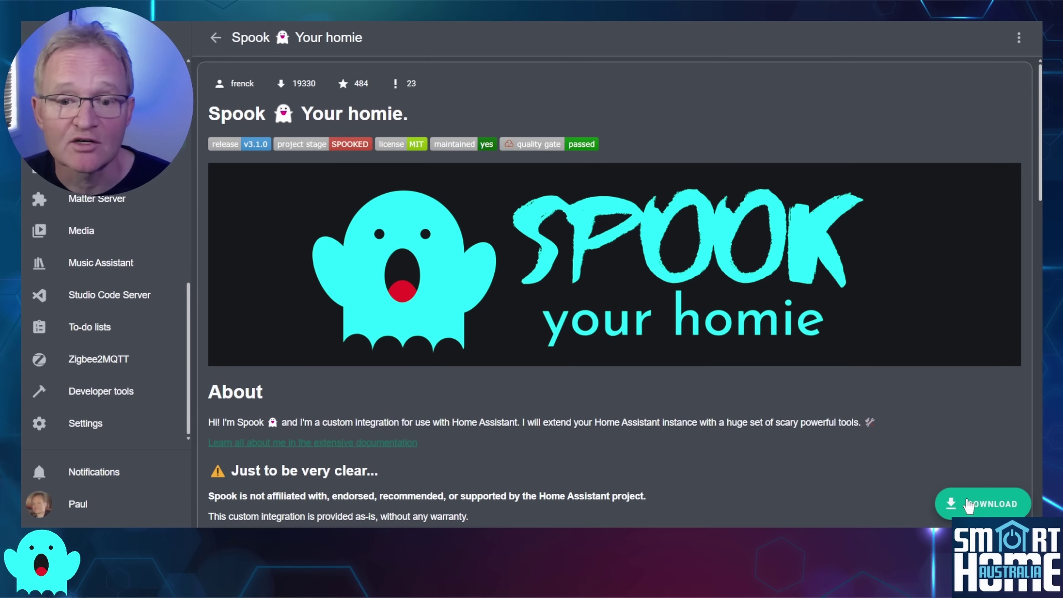
pyautogui.click(969, 506)
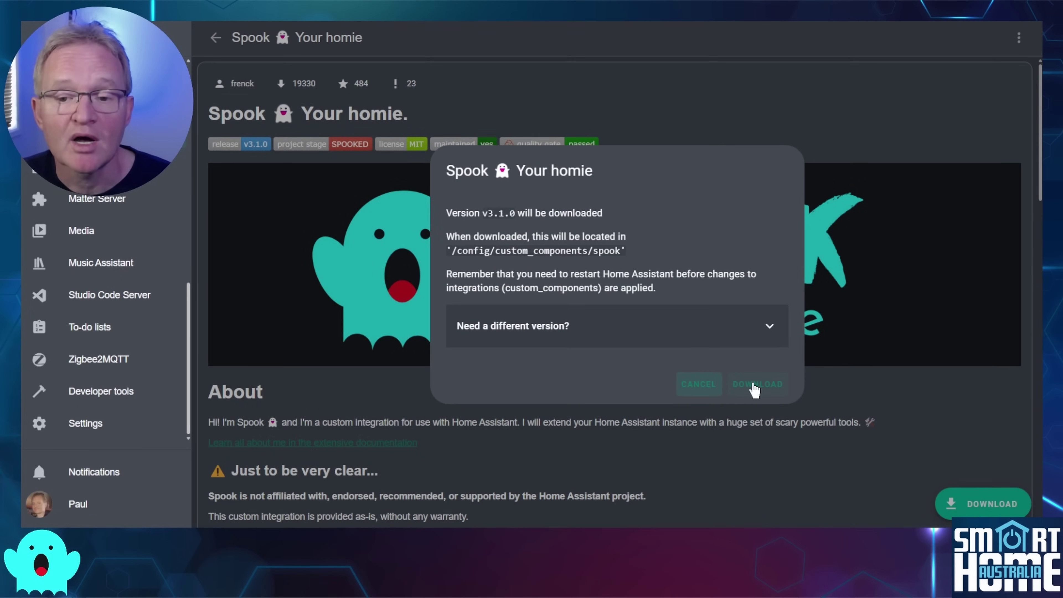
pyautogui.click(752, 387)
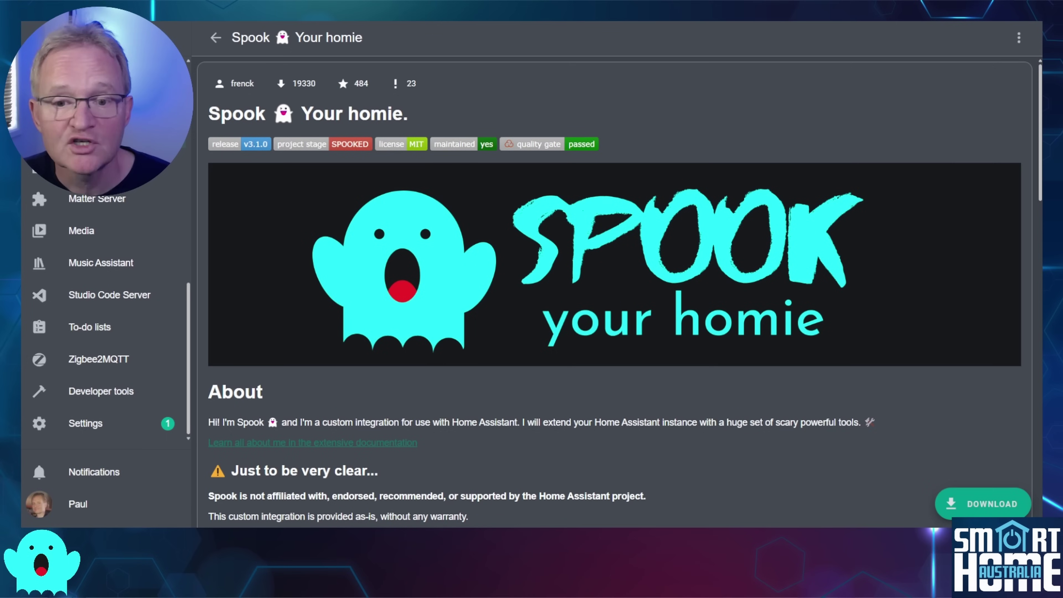
pyautogui.press('F5')
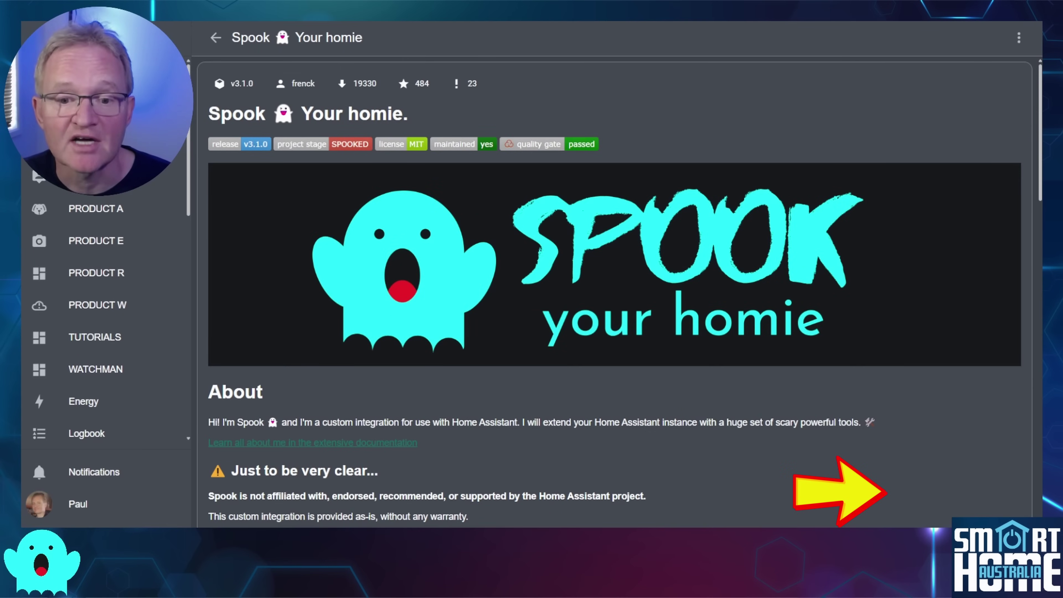
# Submit Spook's Restart required repair in Settings to restart Home Assistant
pyautogui.scroll(-5, 104, 318)
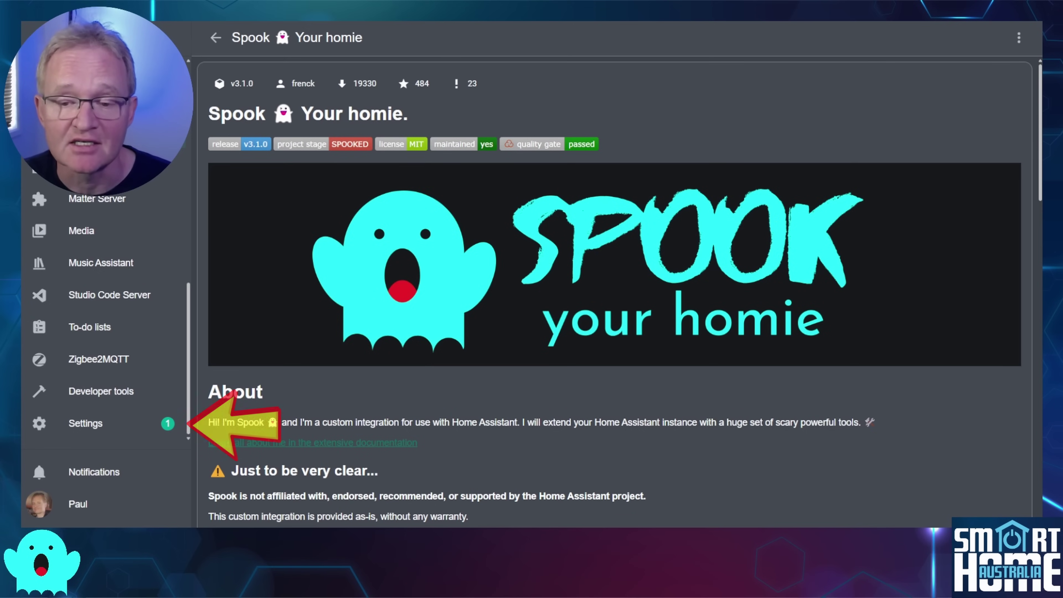
pyautogui.click(101, 425)
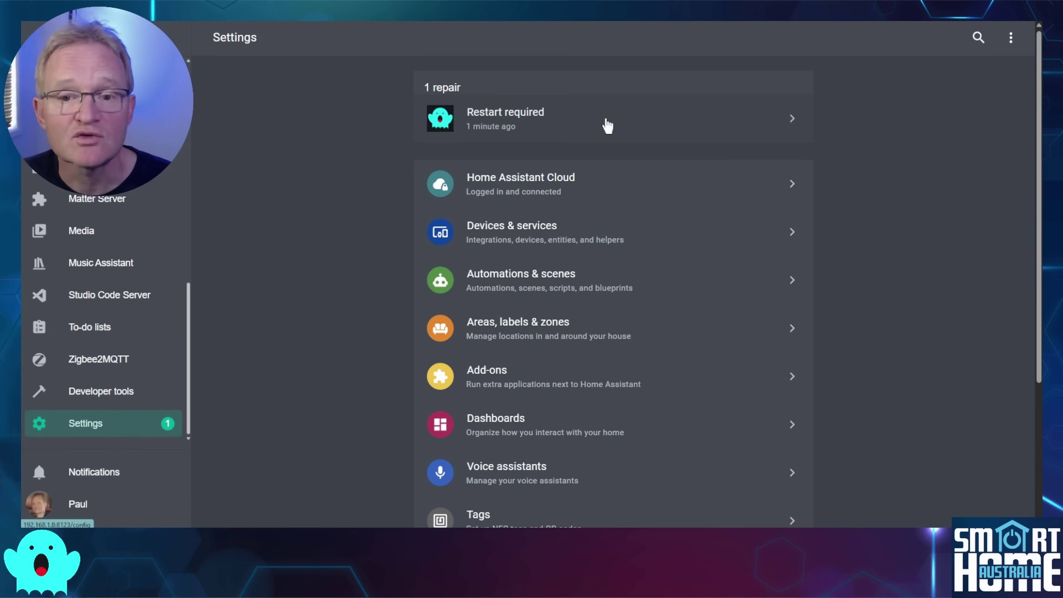
pyautogui.click(607, 126)
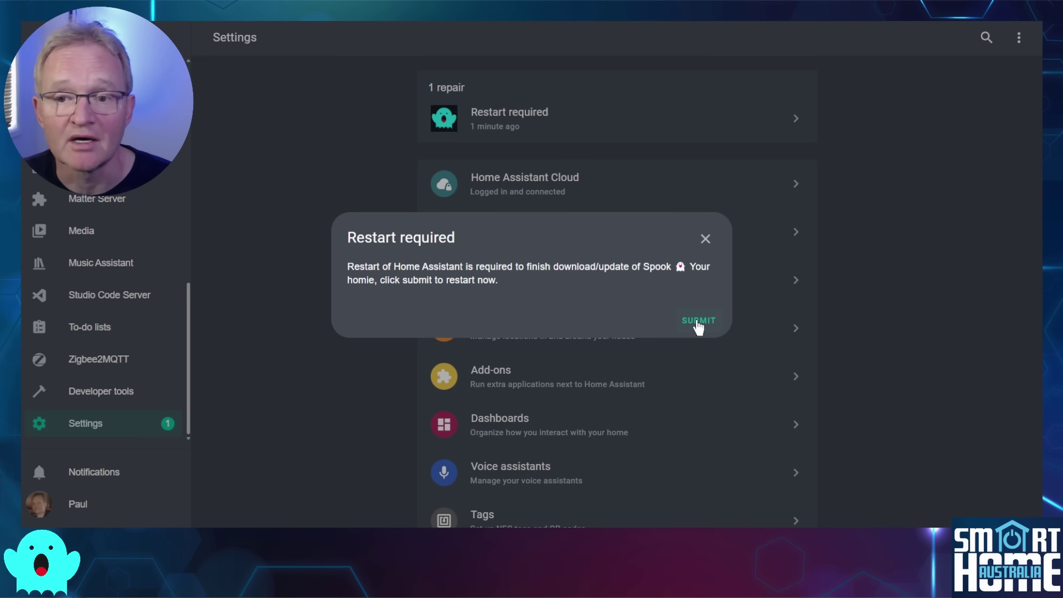
pyautogui.click(698, 327)
pyautogui.click(637, 319)
pyautogui.hotkey('alt', 'Left')
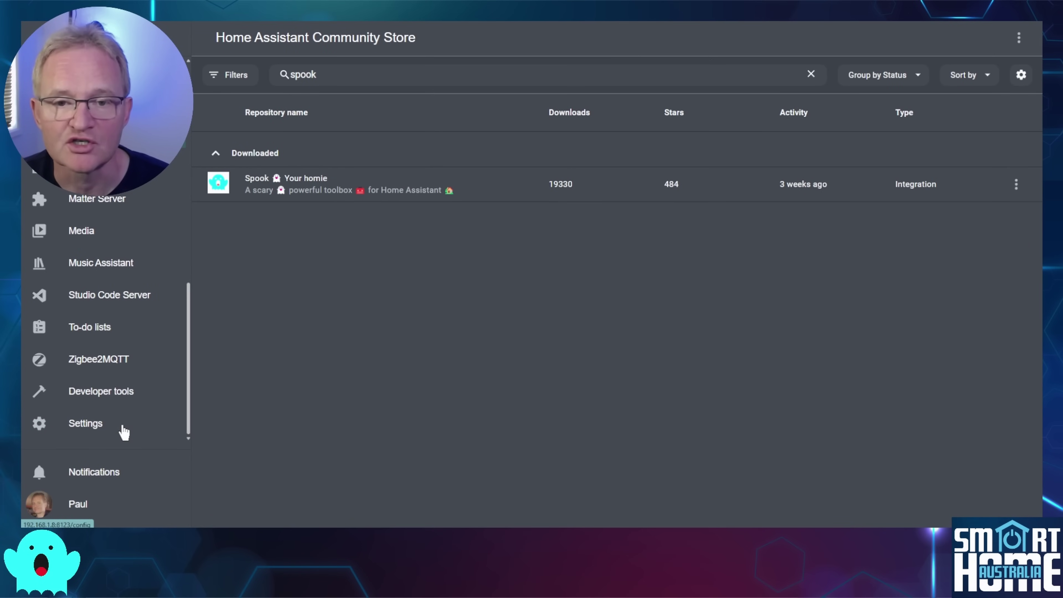
pyautogui.click(122, 430)
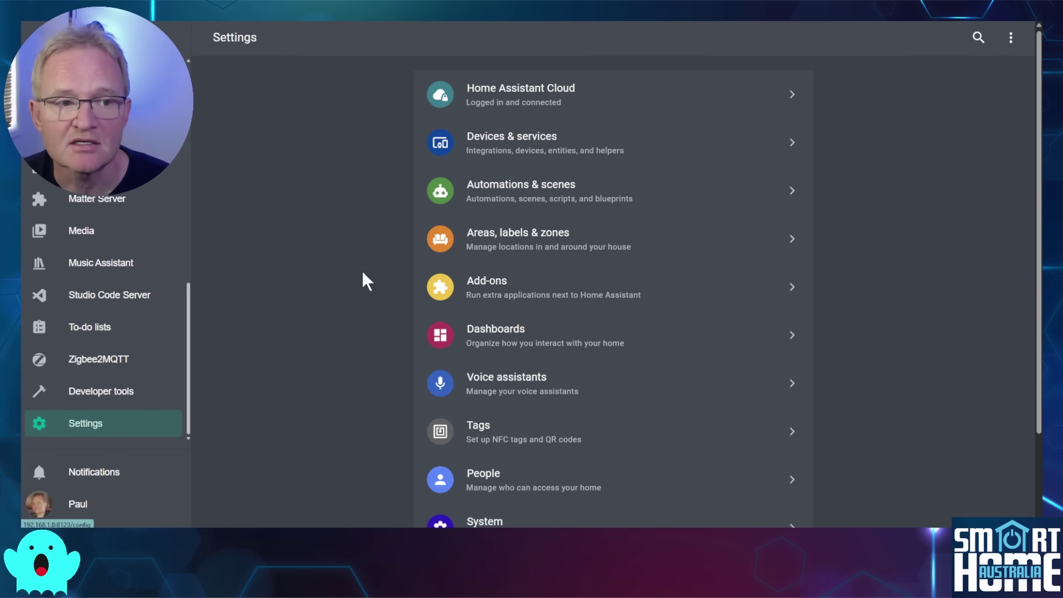
# Add the Spook integration, restart to finish setup, and filter integrations by 'spook'
pyautogui.click(538, 139)
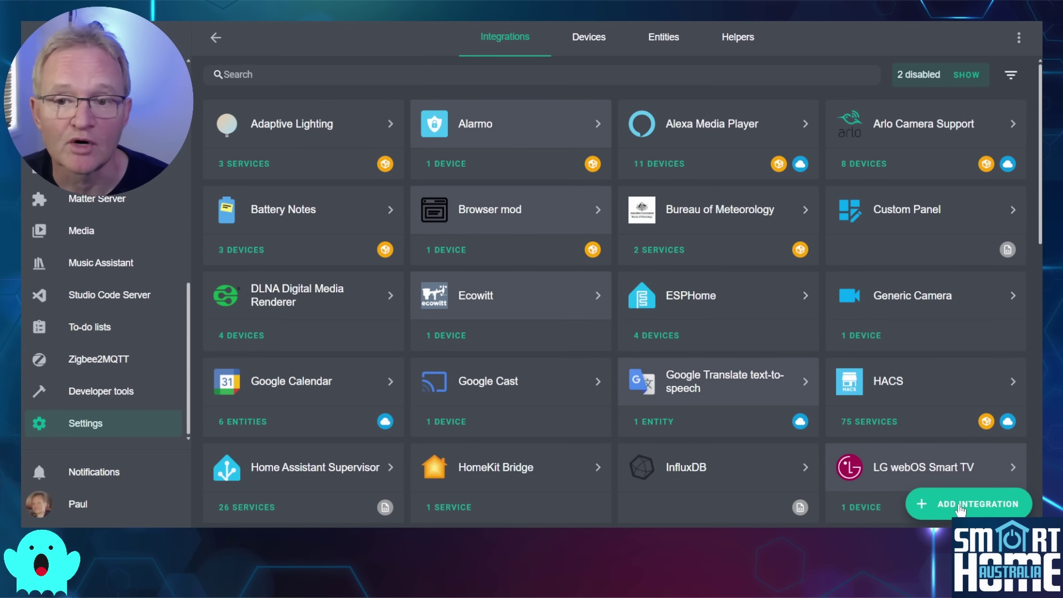
pyautogui.click(960, 504)
pyautogui.write('spook')
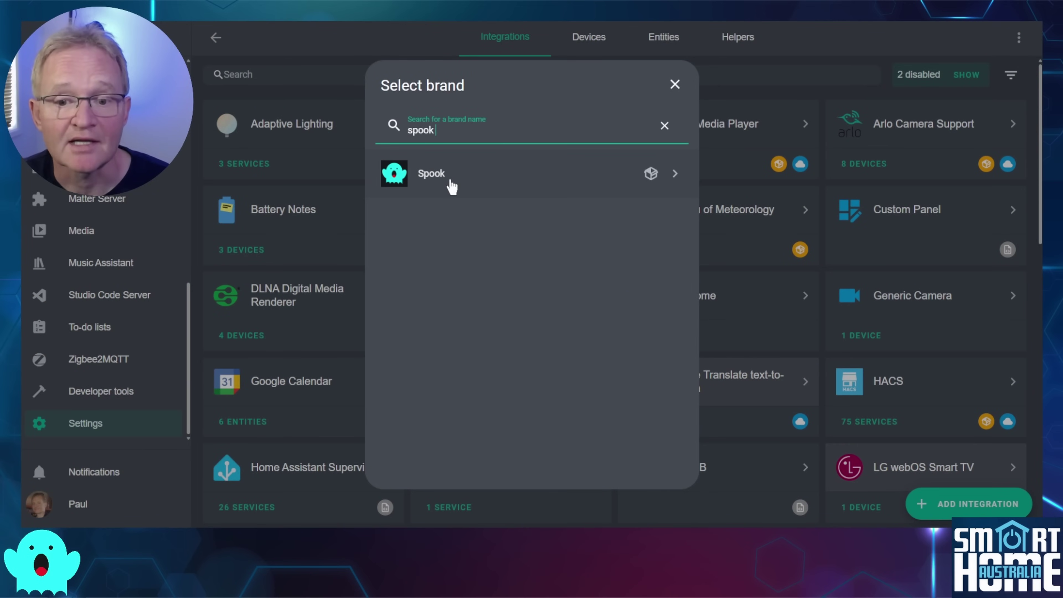
pyautogui.click(451, 184)
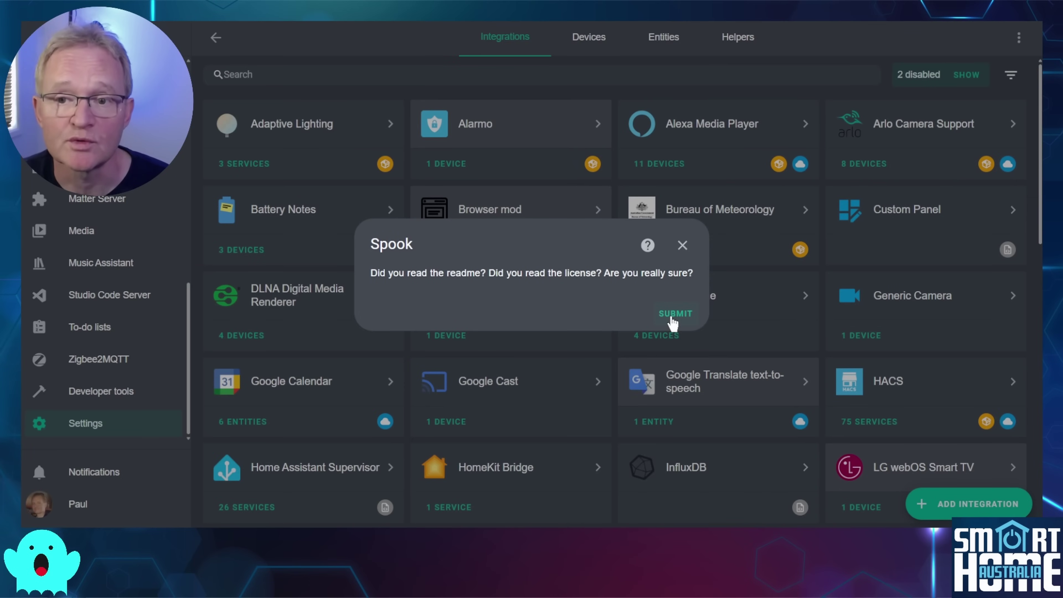
pyautogui.click(672, 318)
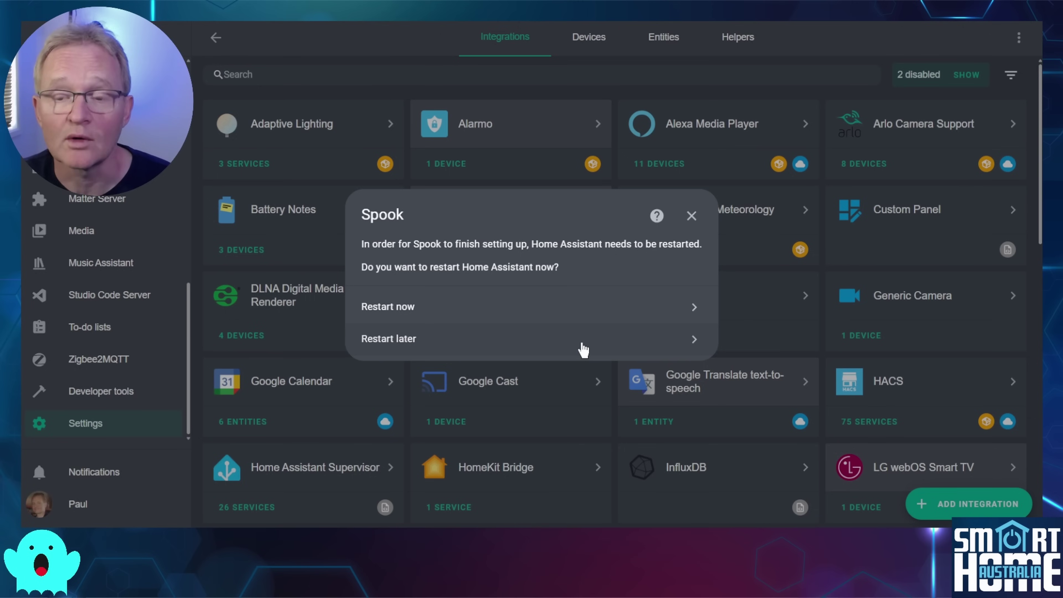
pyautogui.click(577, 308)
pyautogui.click(638, 312)
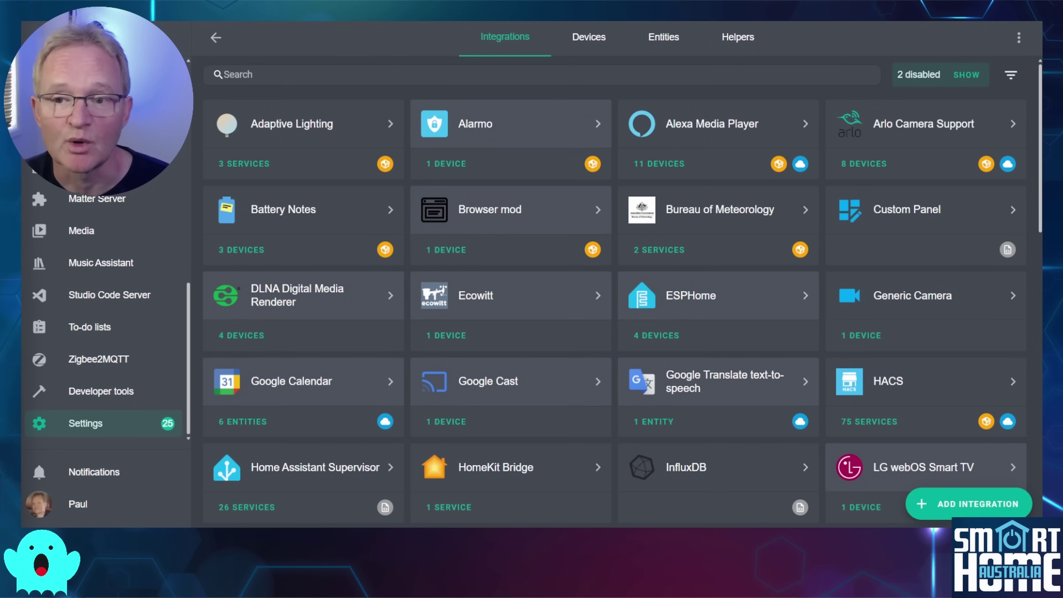
pyautogui.write('spook')
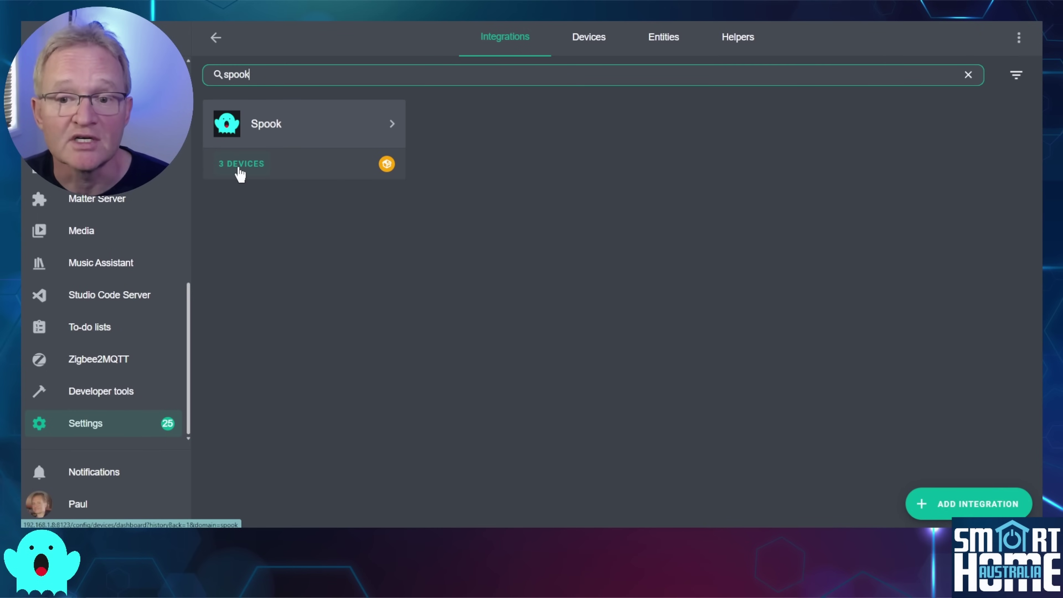
# Inspect Spook's Home Assistant and Home Assistant Cloud devices, then open the Repairs device
pyautogui.click(241, 170)
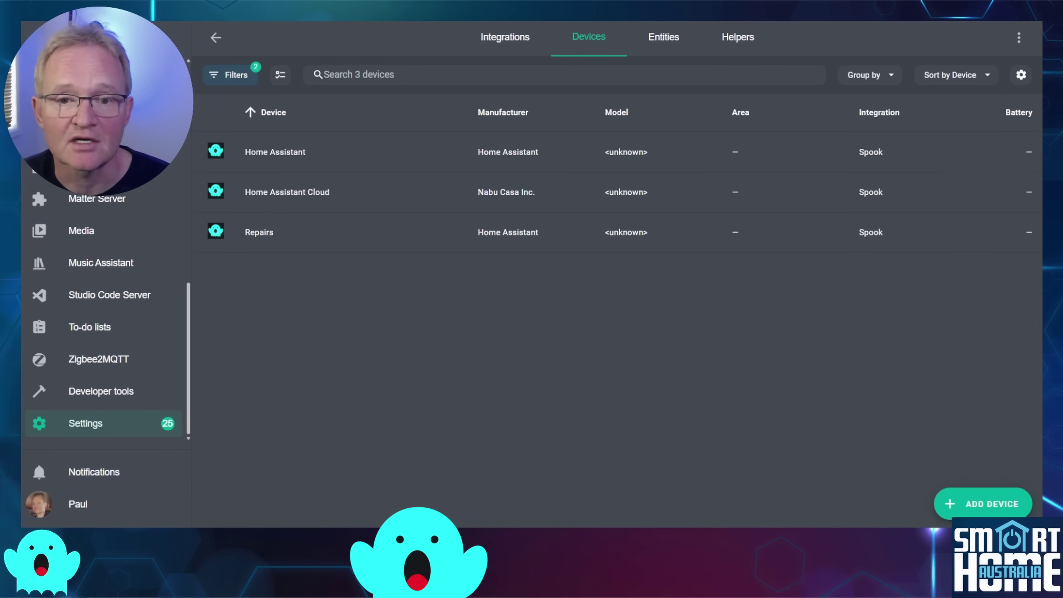
pyautogui.click(264, 158)
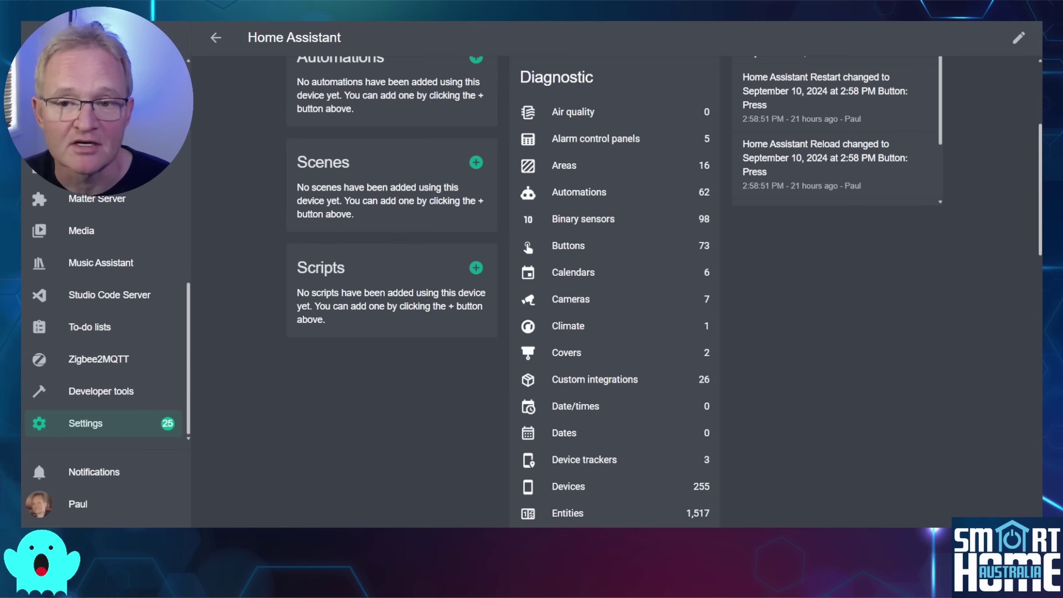
pyautogui.click(216, 40)
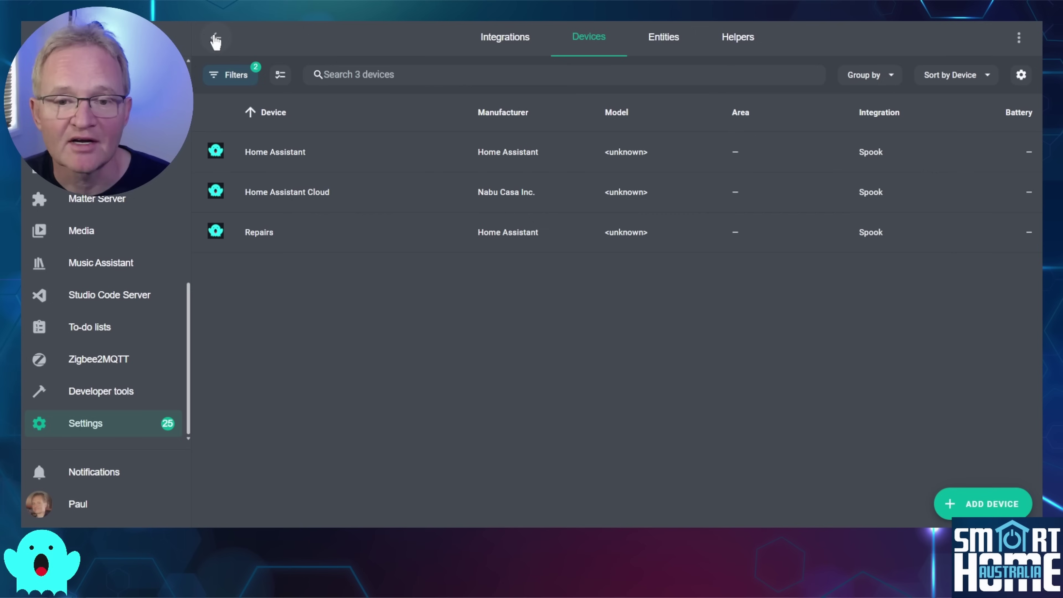
pyautogui.click(292, 193)
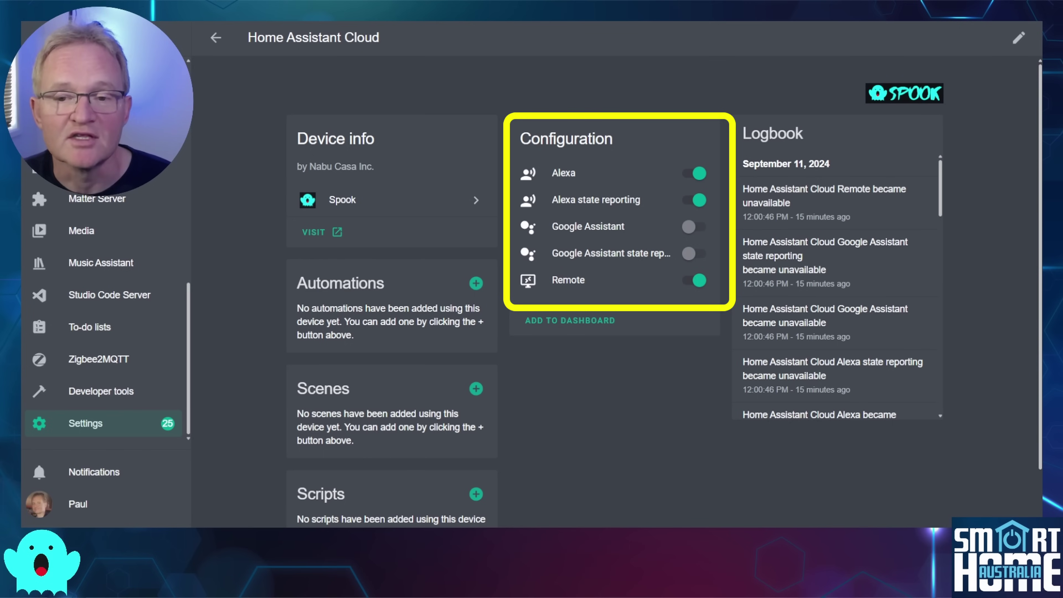
pyautogui.click(215, 39)
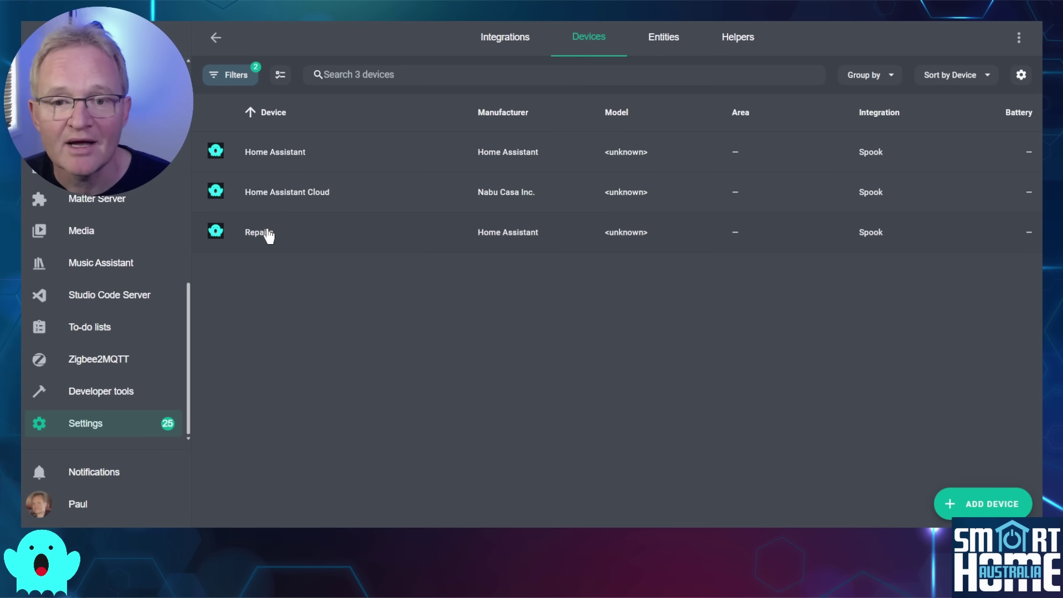
pyautogui.click(268, 234)
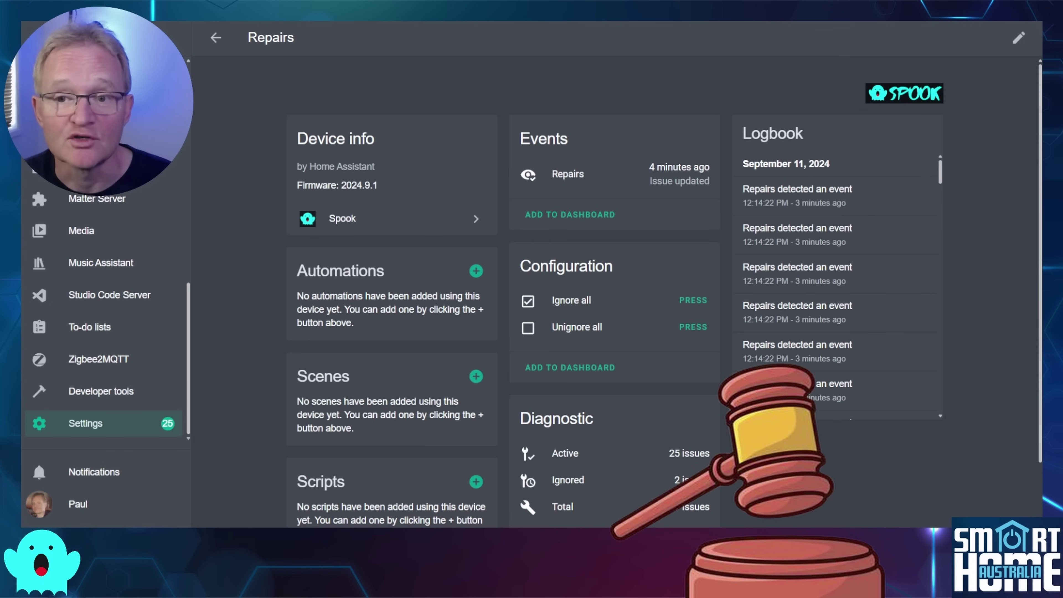
# Show all repairs from Settings and open the CARPLAY - AC unknown-entity repair
pyautogui.click(90, 427)
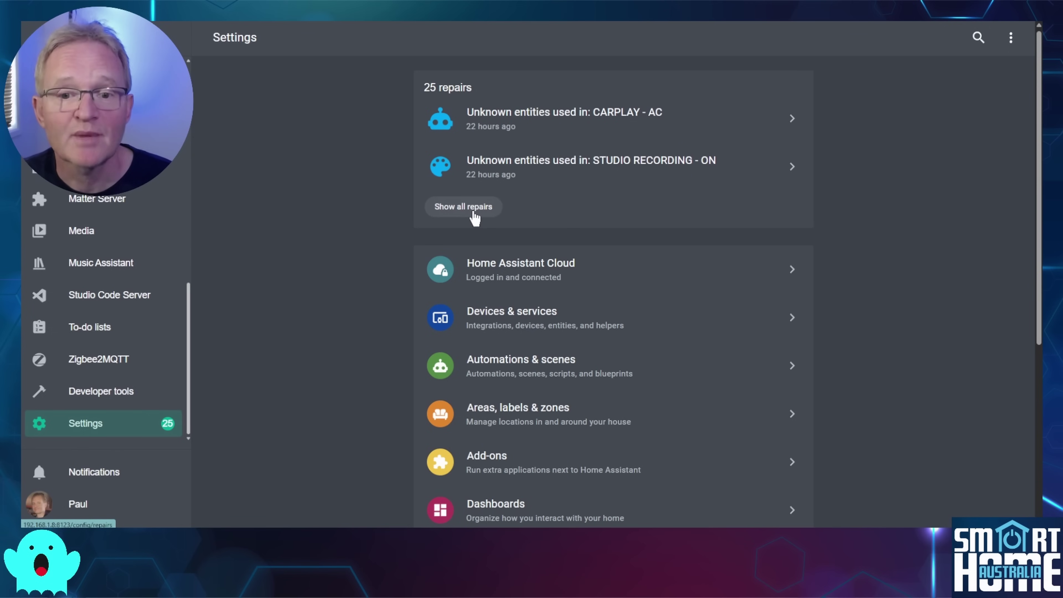
pyautogui.click(474, 213)
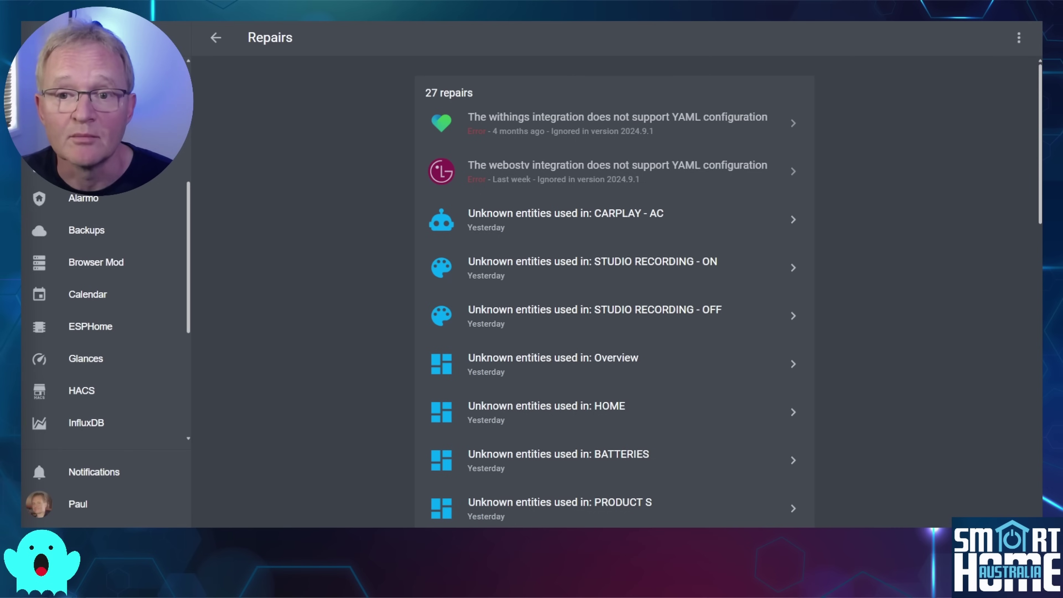
pyautogui.click(516, 226)
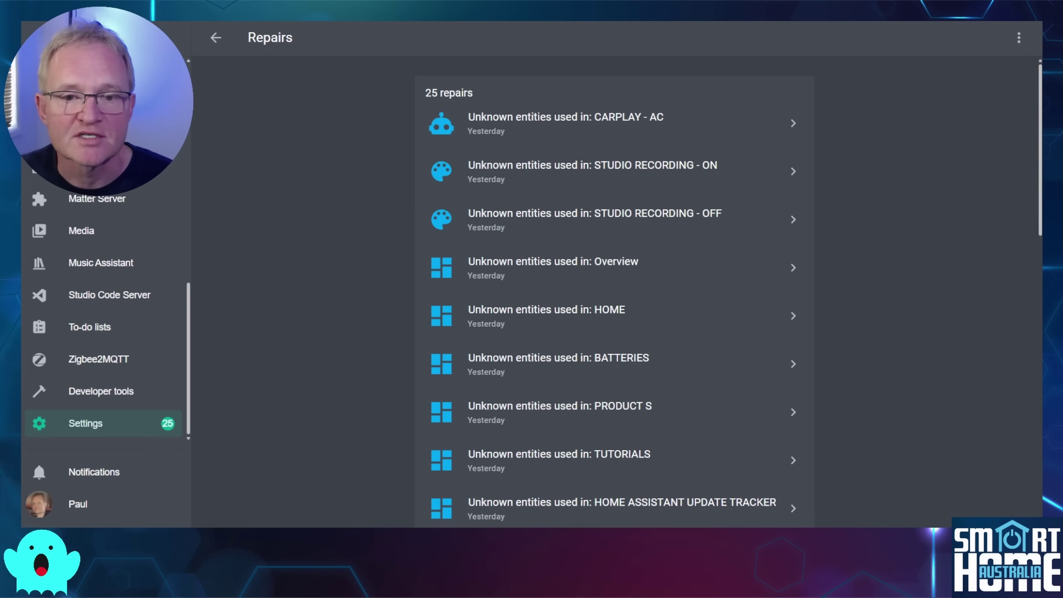
# Search entities for 'switch.air', then open the CARPLAY - AC automation from its repair
pyautogui.click(103, 425)
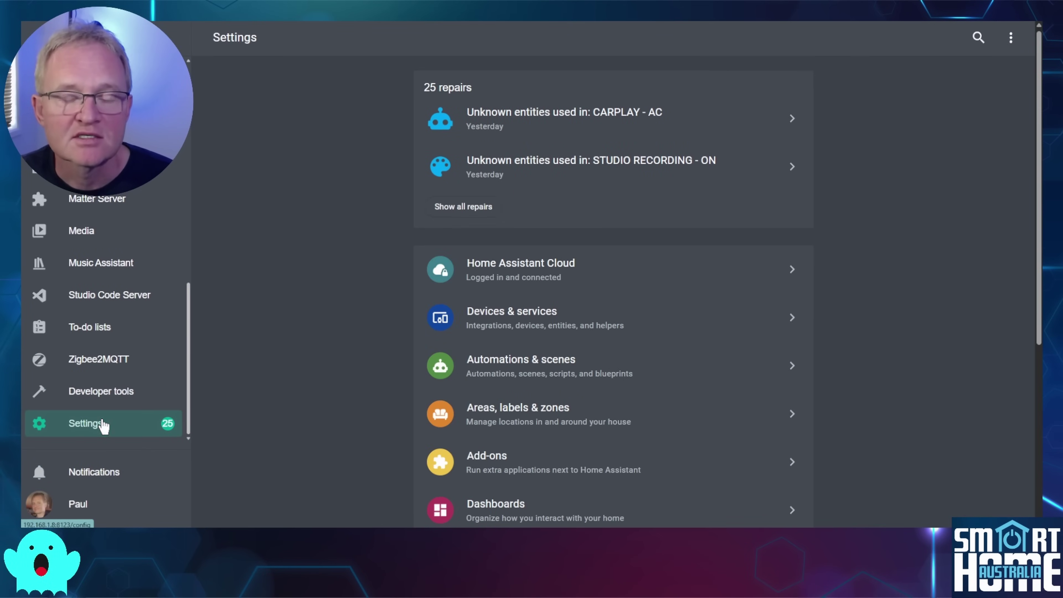
pyautogui.click(502, 309)
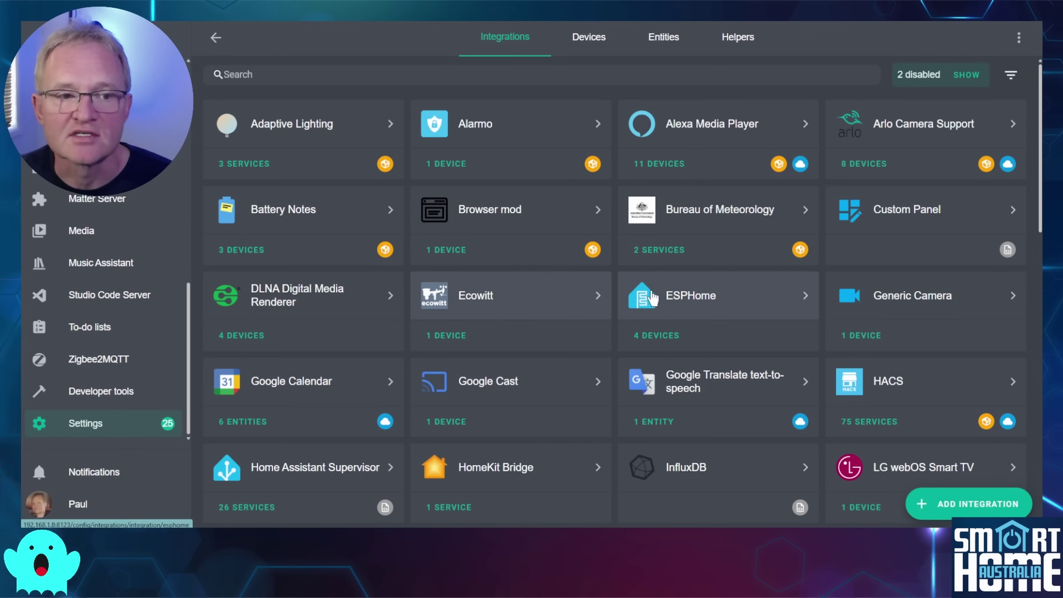
pyautogui.click(665, 42)
pyautogui.write('switch.air')
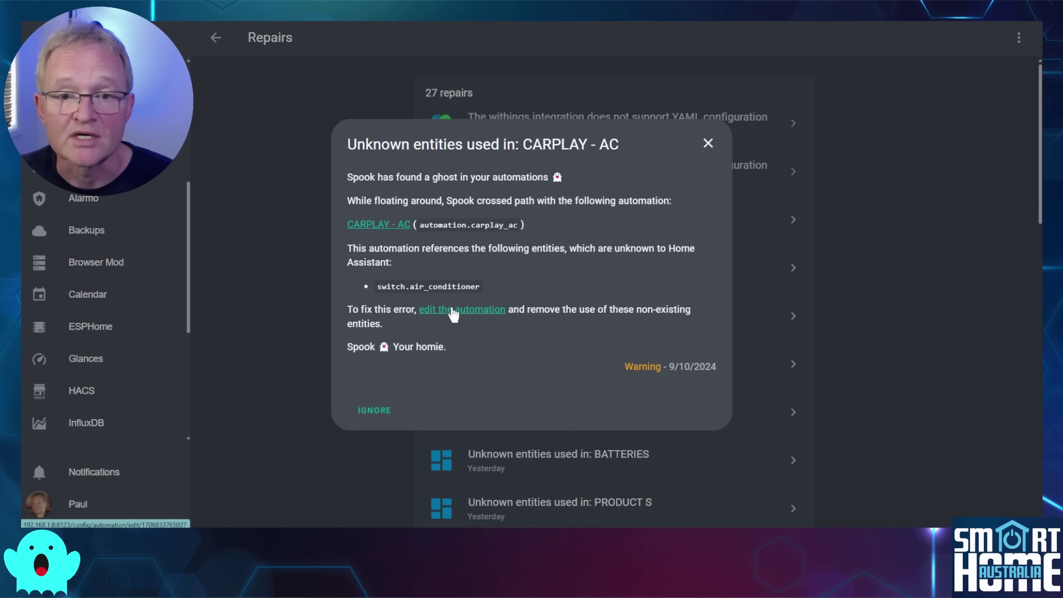
pyautogui.click(453, 311)
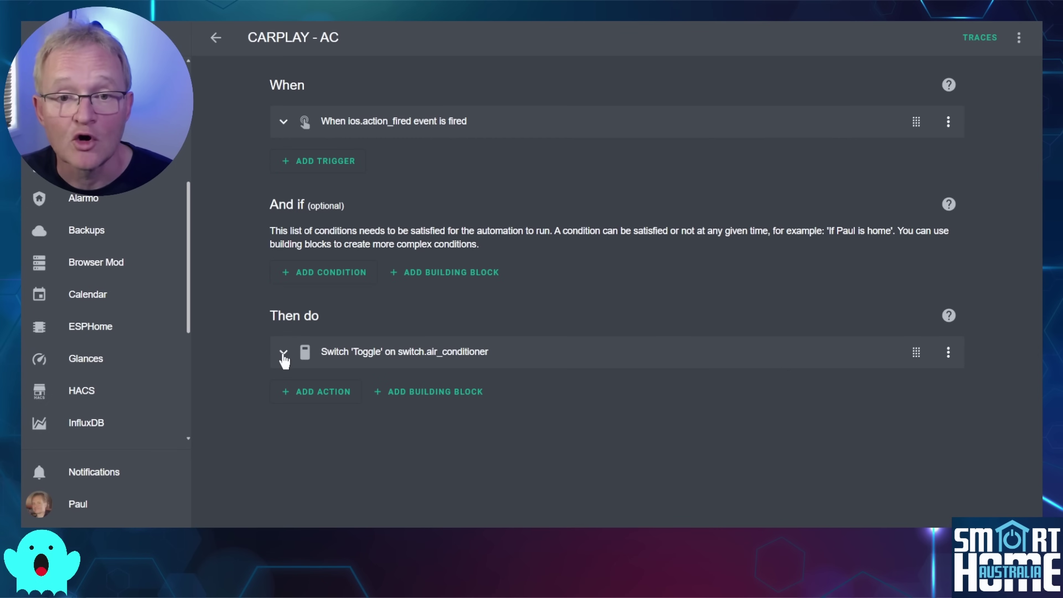
# Target the Air Conditioning switch in the CARPLAY - AC Switch Toggle action
pyautogui.click(283, 354)
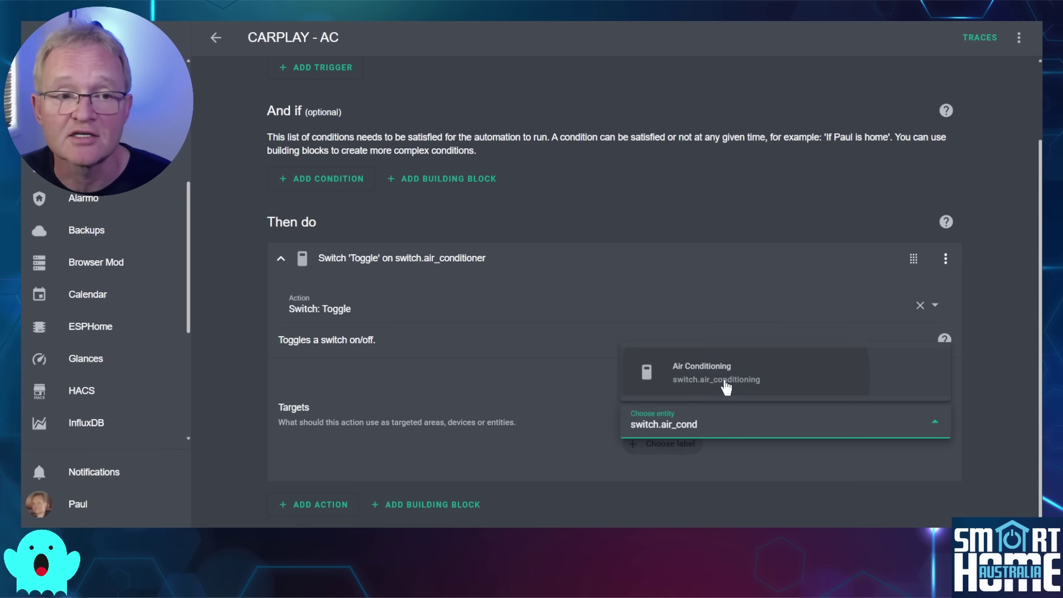
pyautogui.click(726, 387)
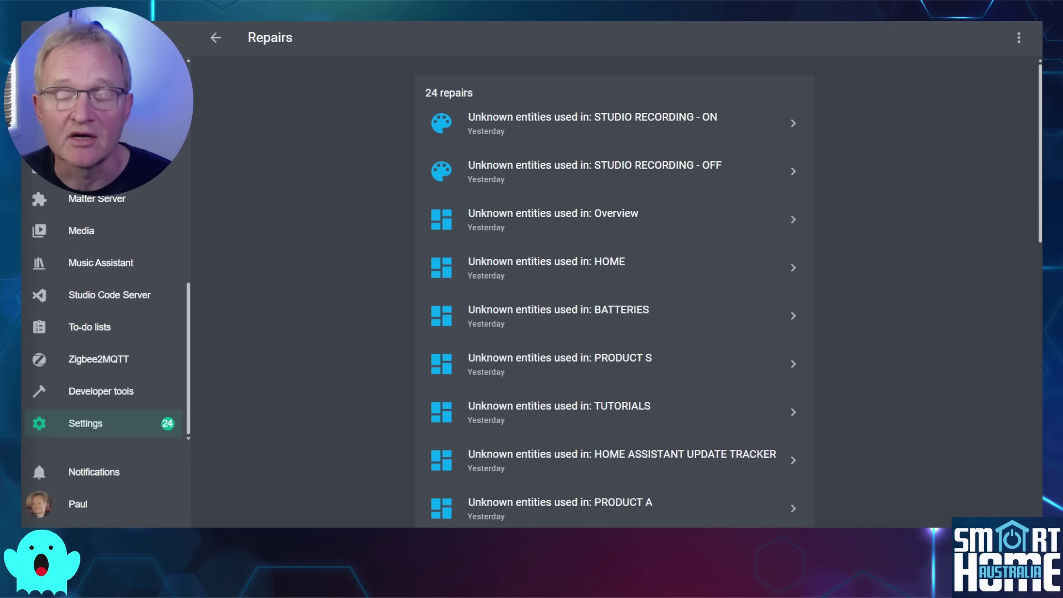
# Open the Overview unknown-entities repair and follow its link to edit the dashboard
pyautogui.click(502, 226)
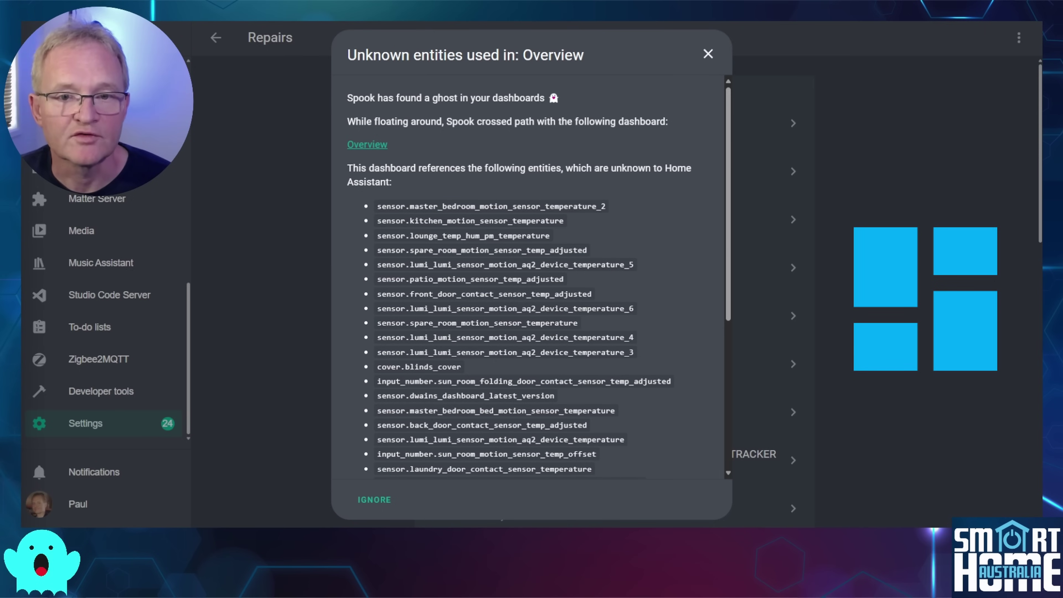
pyautogui.scroll(-10, 450, 377)
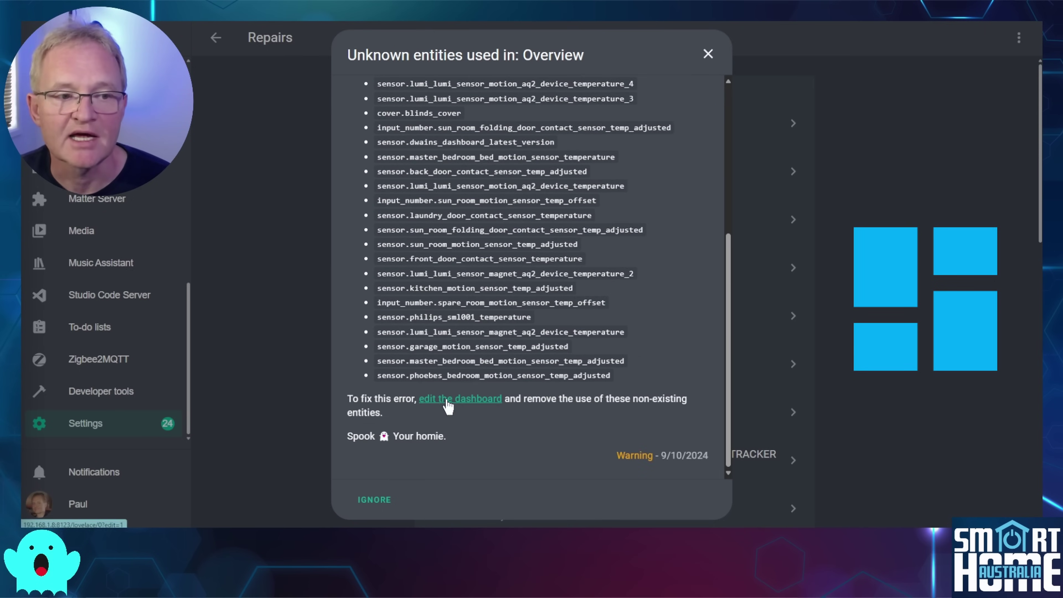
pyautogui.click(447, 402)
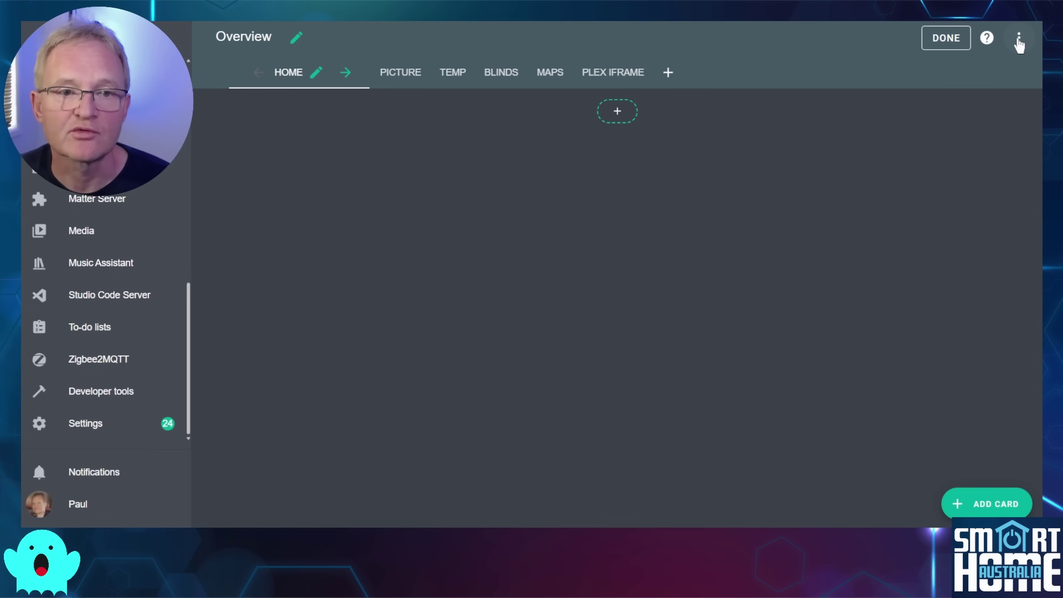
# Erase all YAML in the Overview dashboard's raw configuration editor and save the empty config
pyautogui.click(1019, 42)
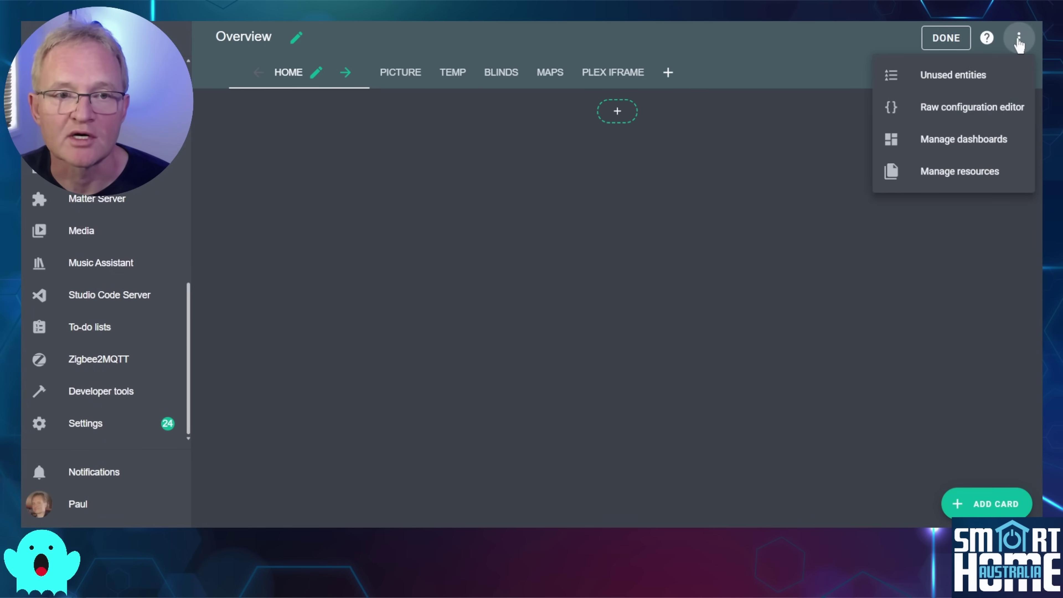
pyautogui.click(977, 109)
pyautogui.click(977, 114)
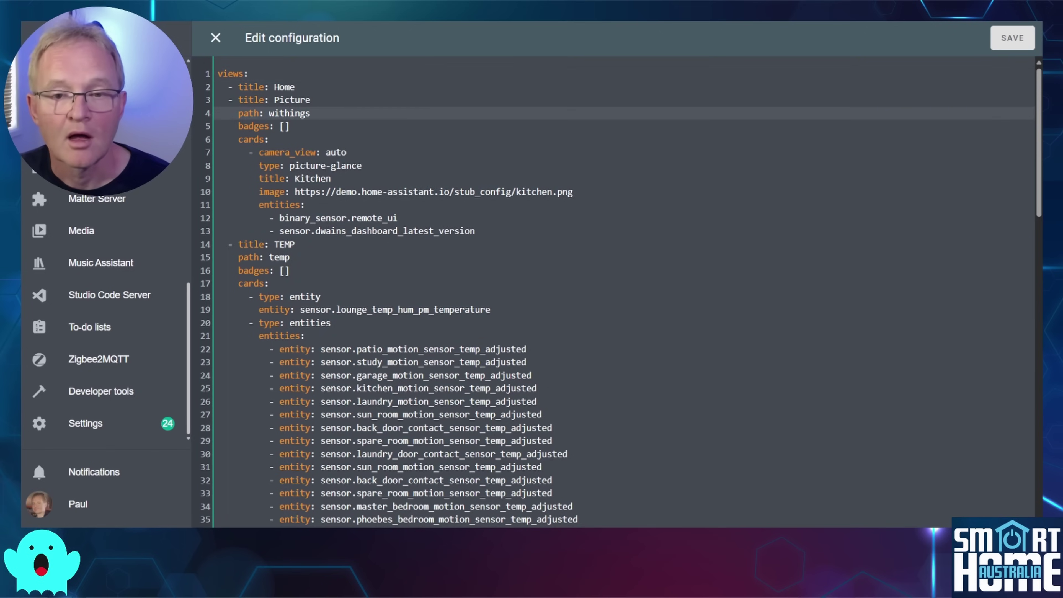
pyautogui.hotkey('ctrl', 'a')
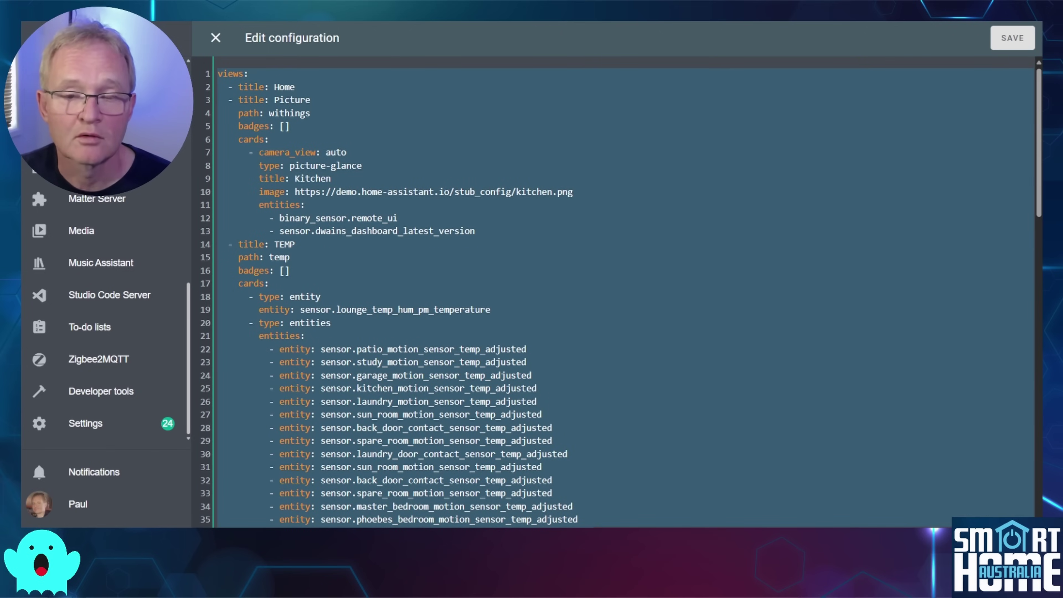
pyautogui.press('Delete')
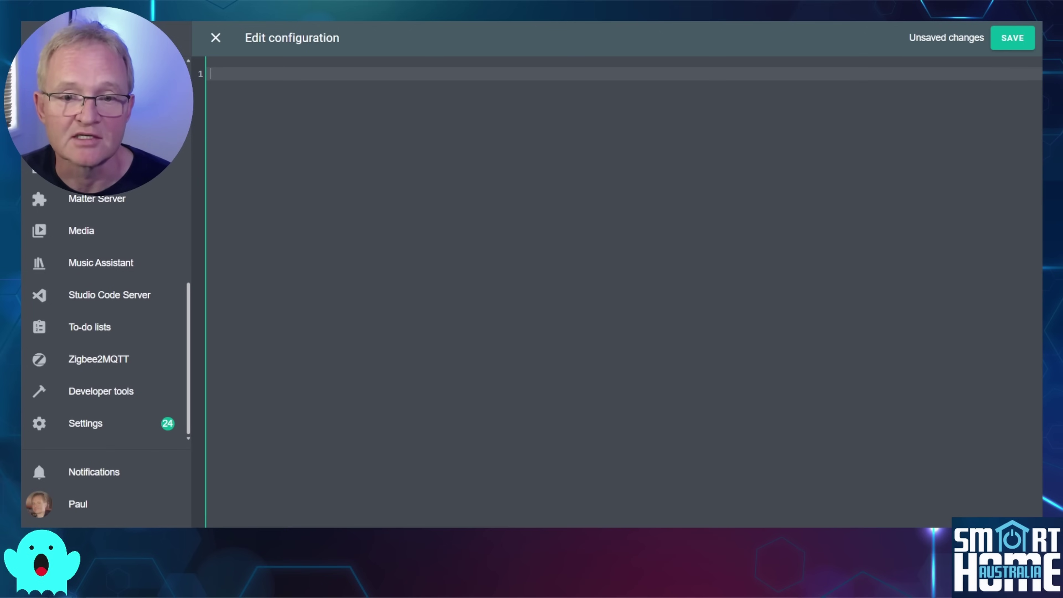
pyautogui.click(1013, 41)
pyautogui.click(691, 320)
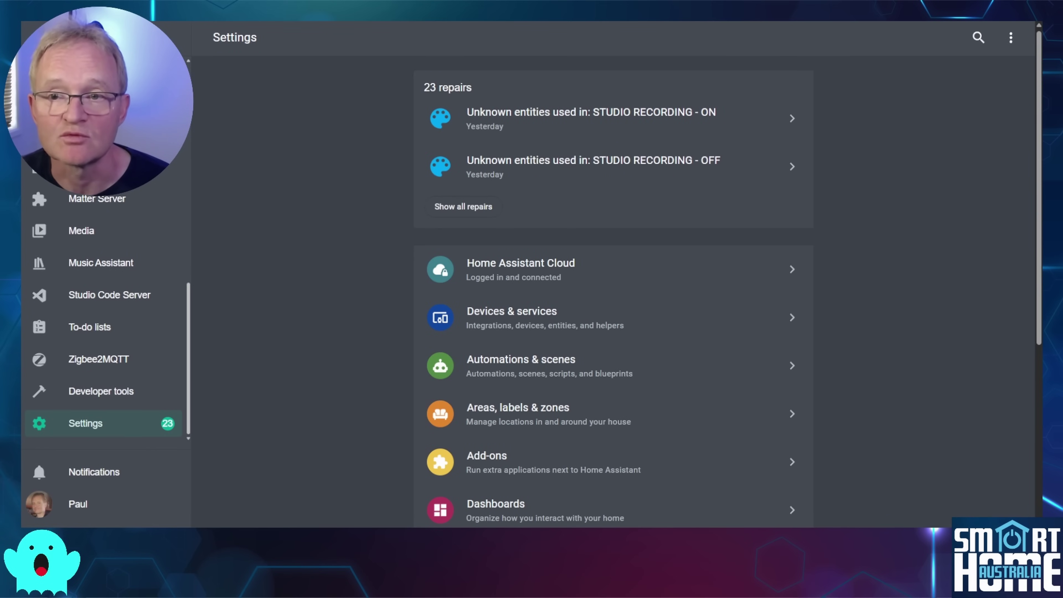
pyautogui.click(464, 206)
pyautogui.scroll(-10, 592, 85)
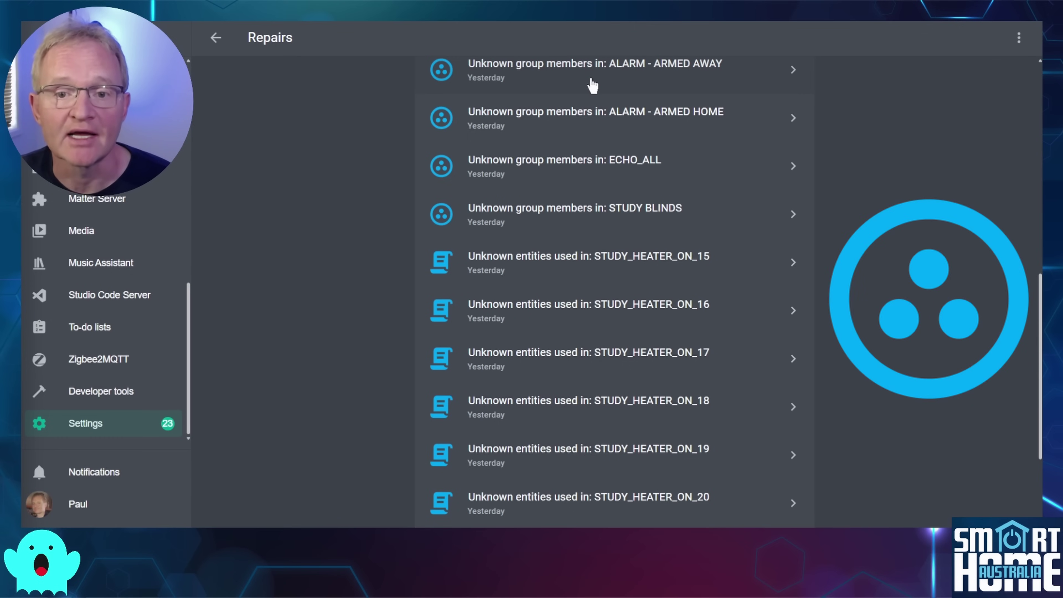
pyautogui.scroll(-1, 592, 100)
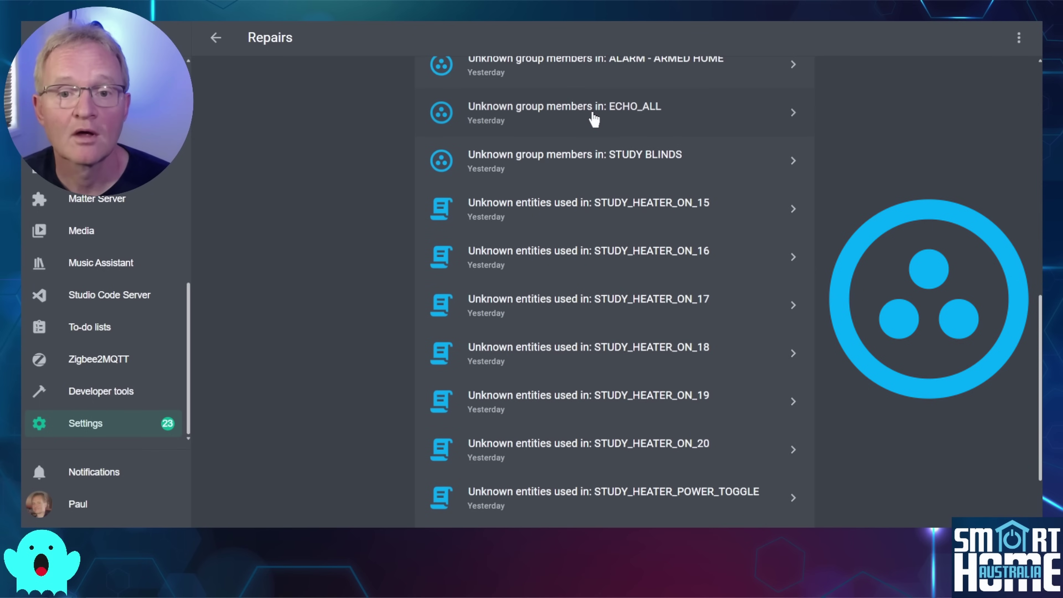
pyautogui.click(593, 120)
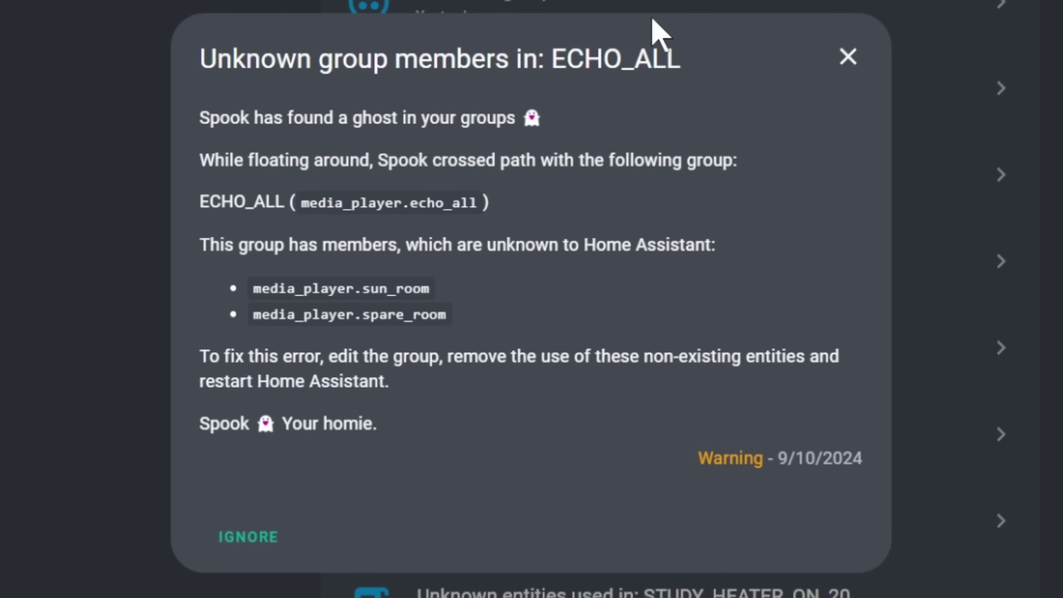
pyautogui.doubleClick(241, 202)
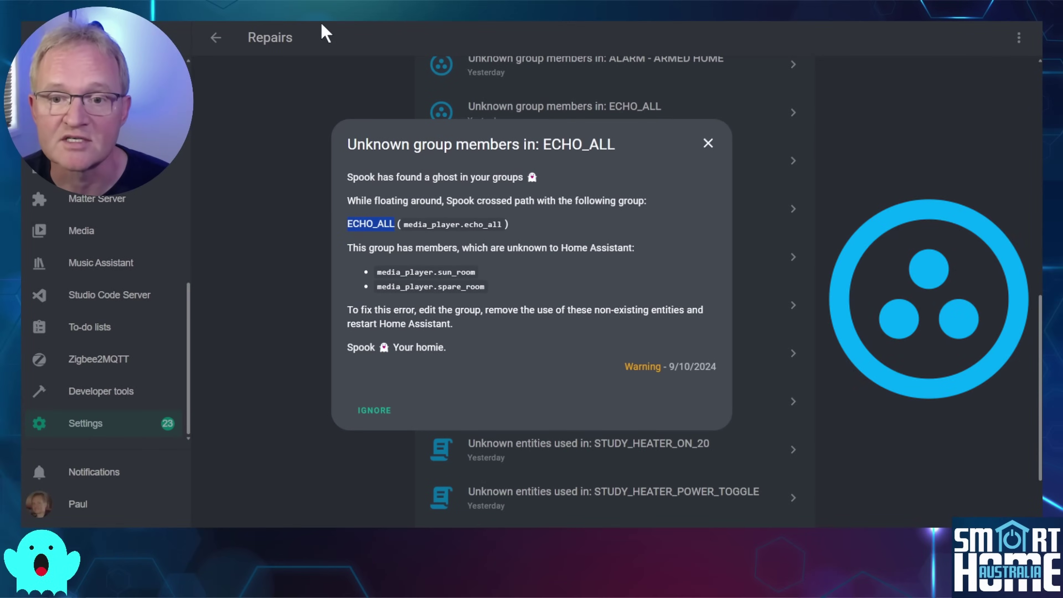
pyautogui.click(111, 431)
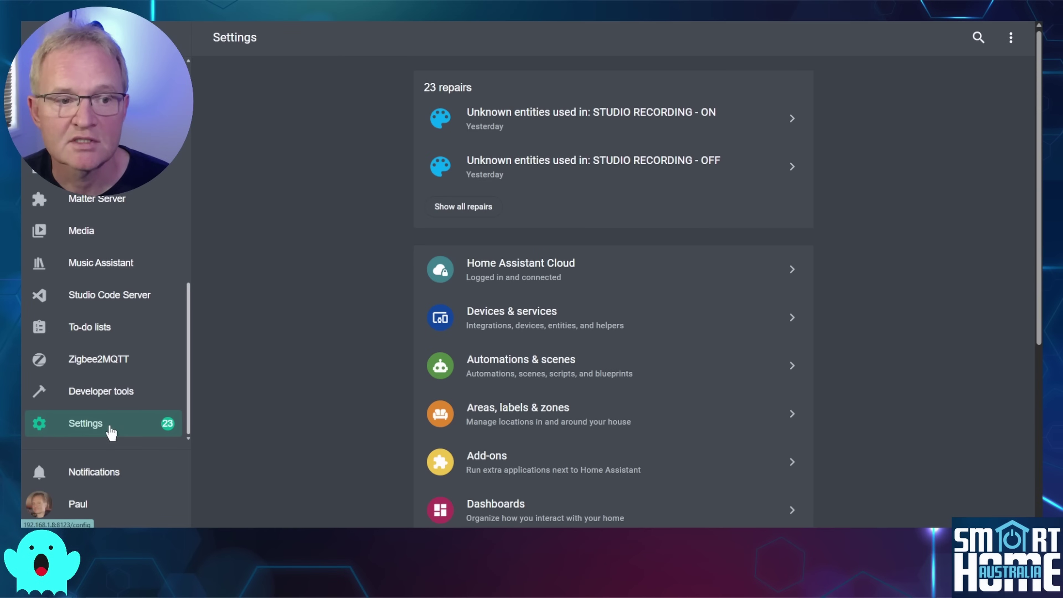
# Find the ECHO_ALL group in Helpers and open its group options
pyautogui.click(429, 339)
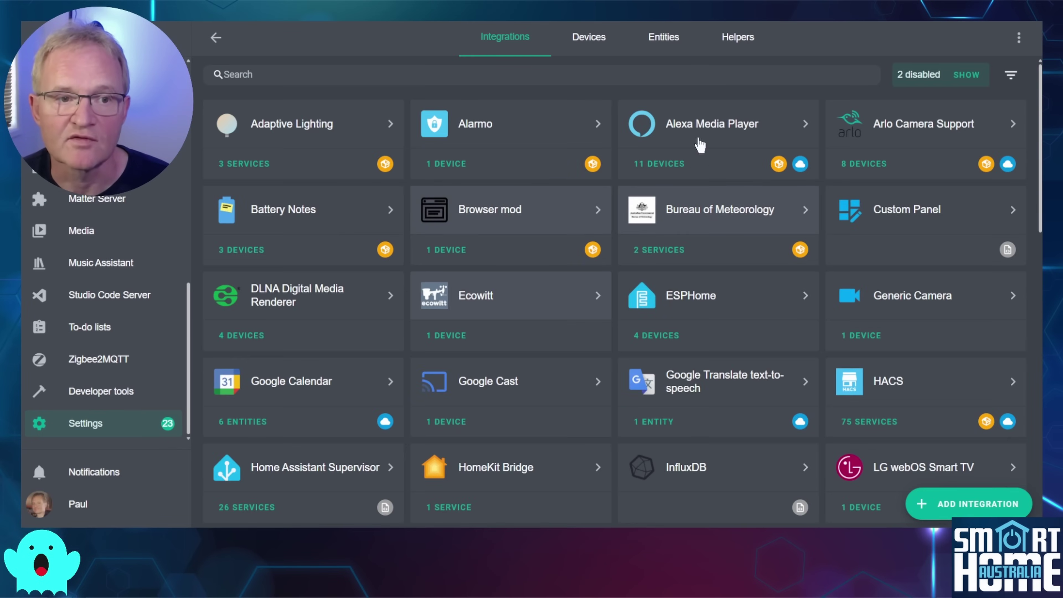
pyautogui.click(737, 37)
pyautogui.click(667, 71)
pyautogui.write('ECHO_ALL')
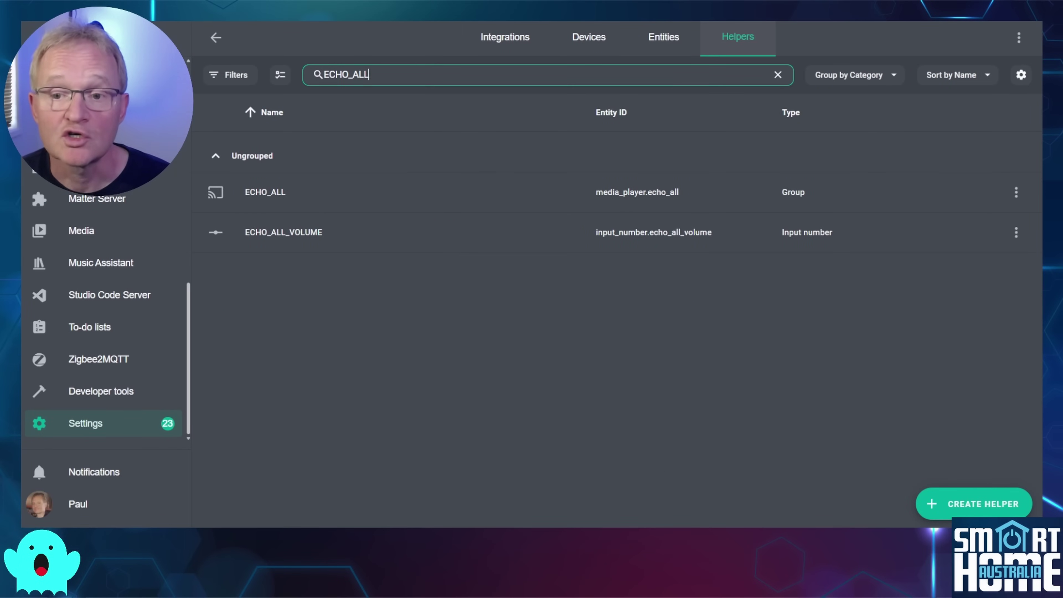
pyautogui.click(283, 198)
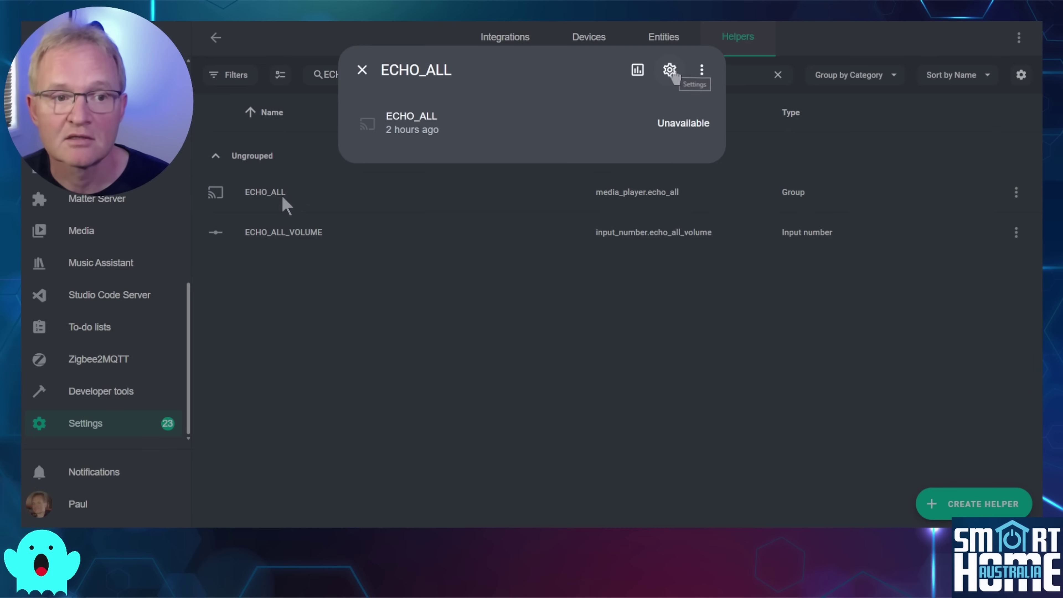
pyautogui.click(670, 71)
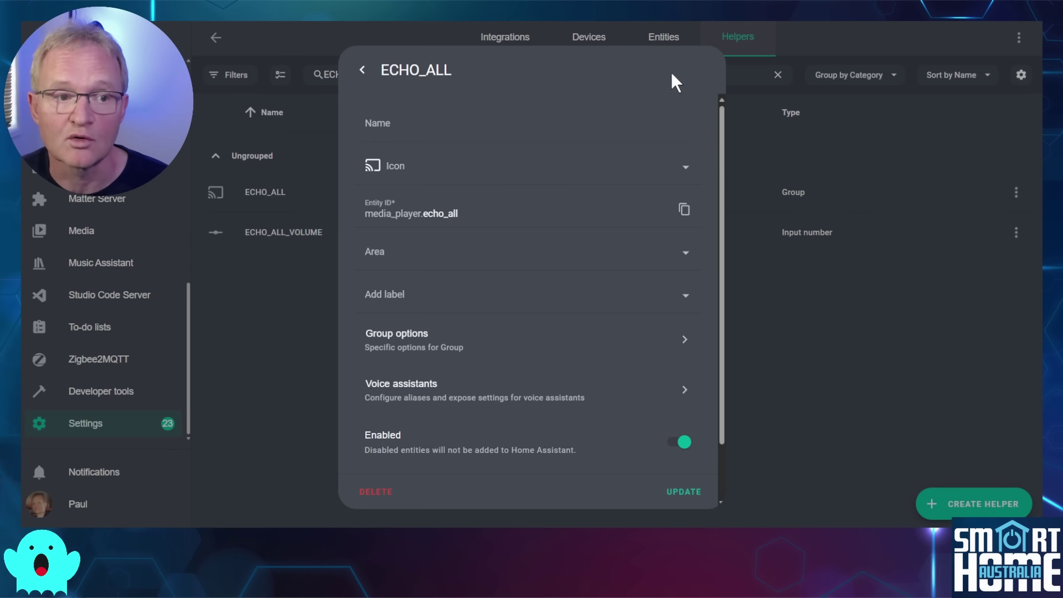
pyautogui.click(457, 354)
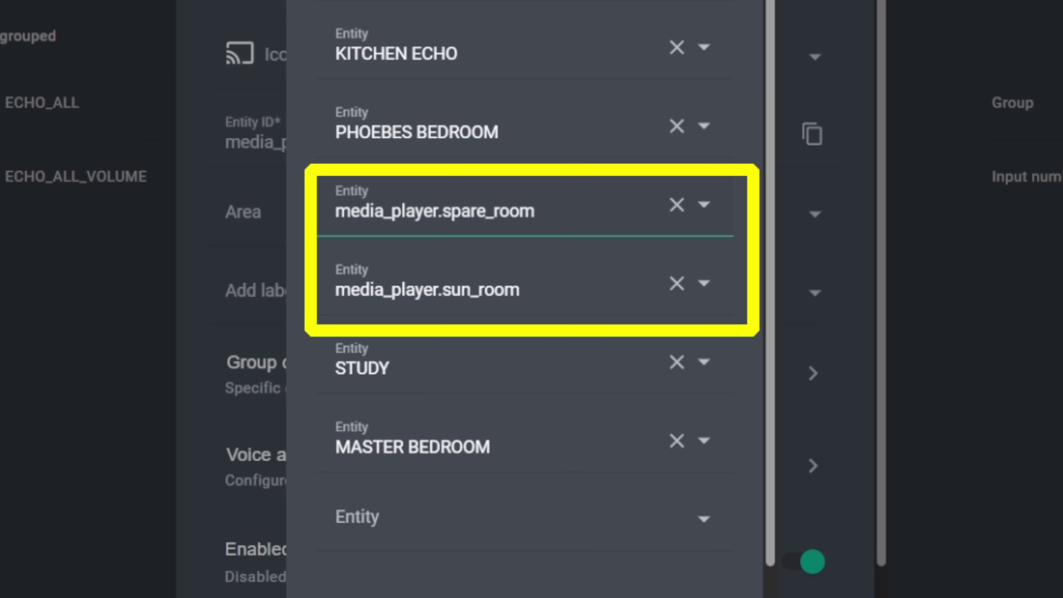
# Remove the spare_room and sun_room members and save the ECHO_ALL group
pyautogui.click(676, 205)
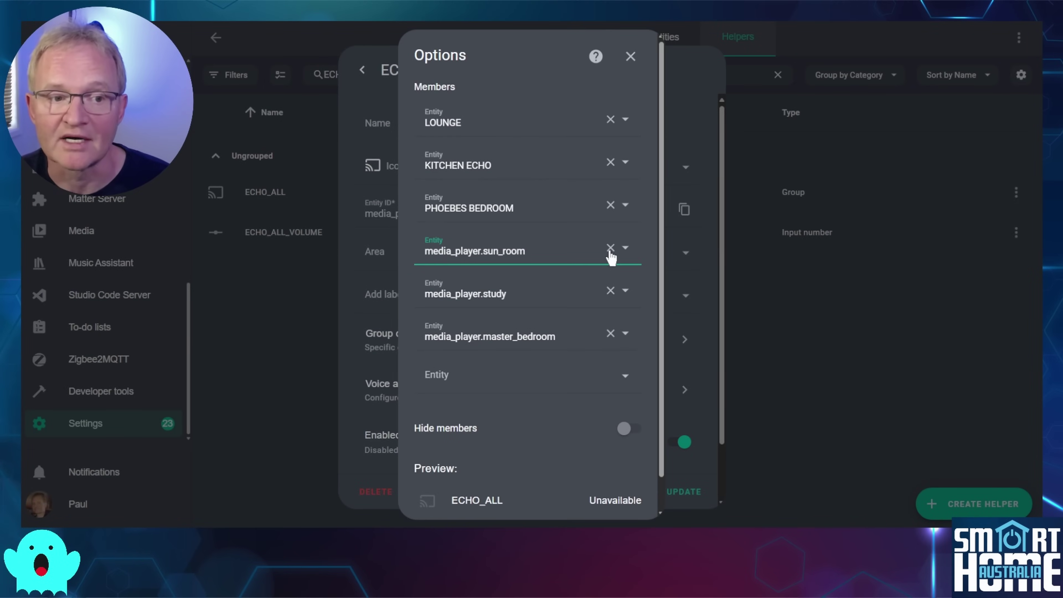
pyautogui.click(609, 247)
pyautogui.click(632, 499)
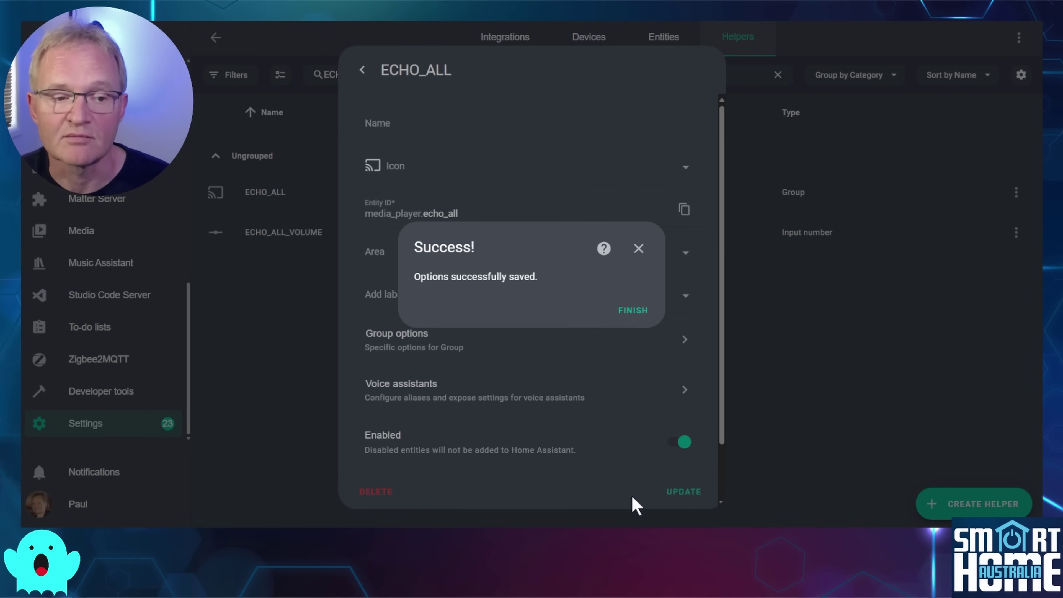
pyautogui.click(634, 311)
pyautogui.click(690, 497)
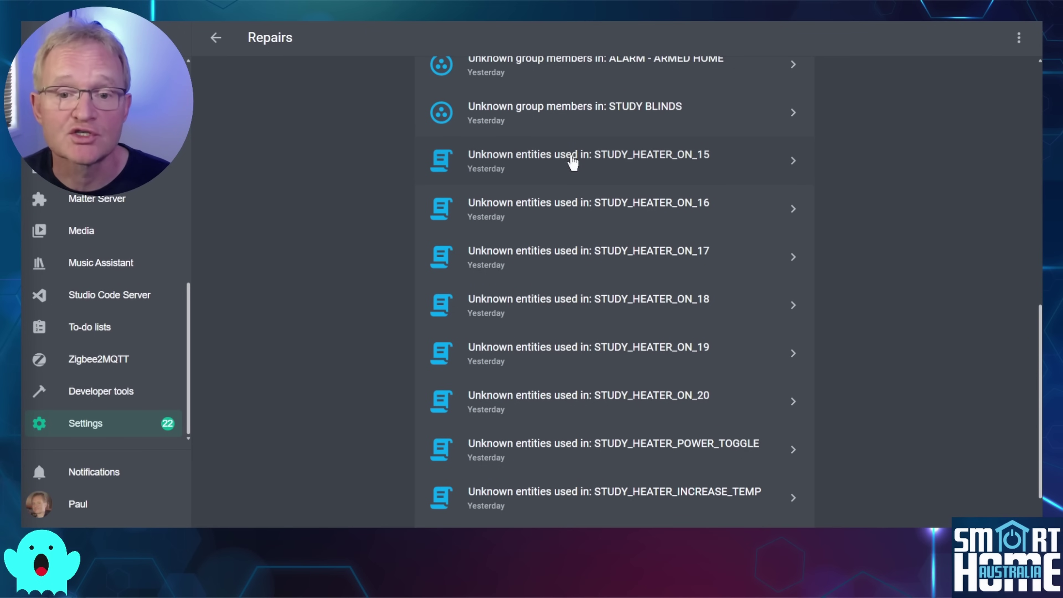
# Open the STUDY_HEATER_ON_15 script from its repair and delete it
pyautogui.click(572, 163)
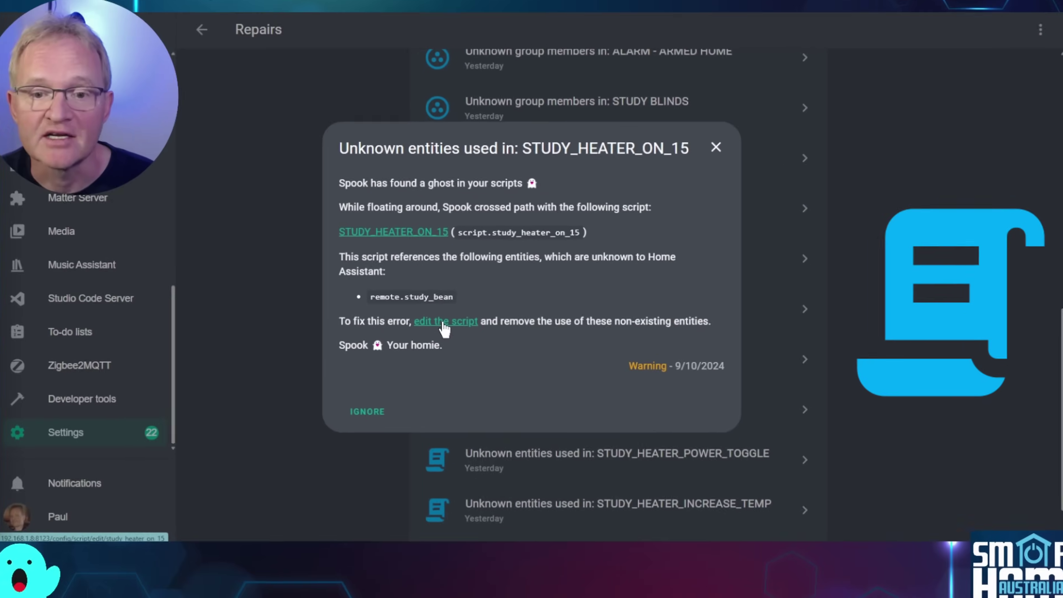
pyautogui.click(391, 386)
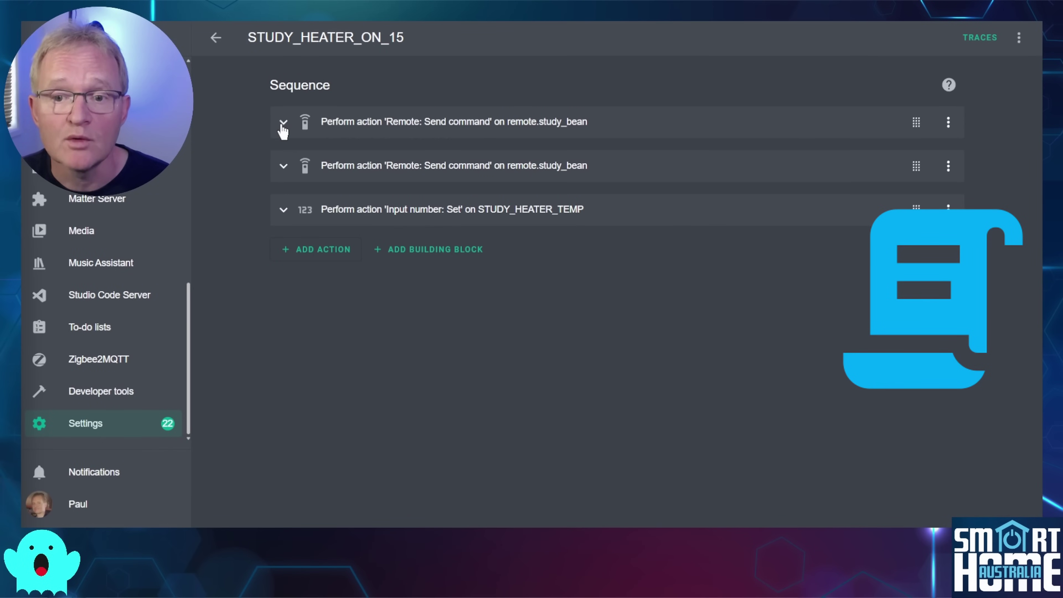
pyautogui.click(283, 123)
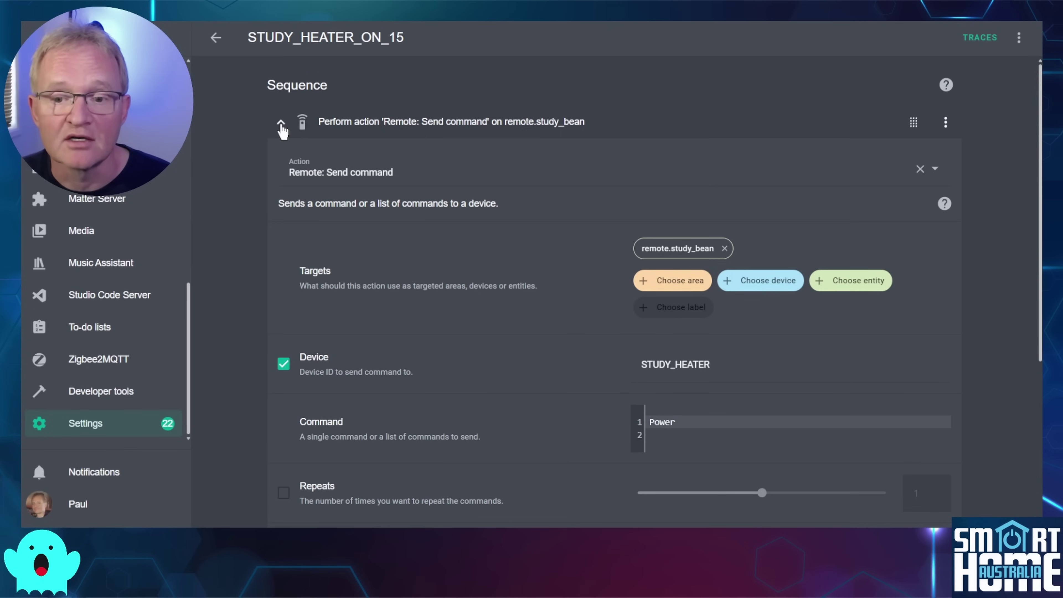
pyautogui.click(1019, 38)
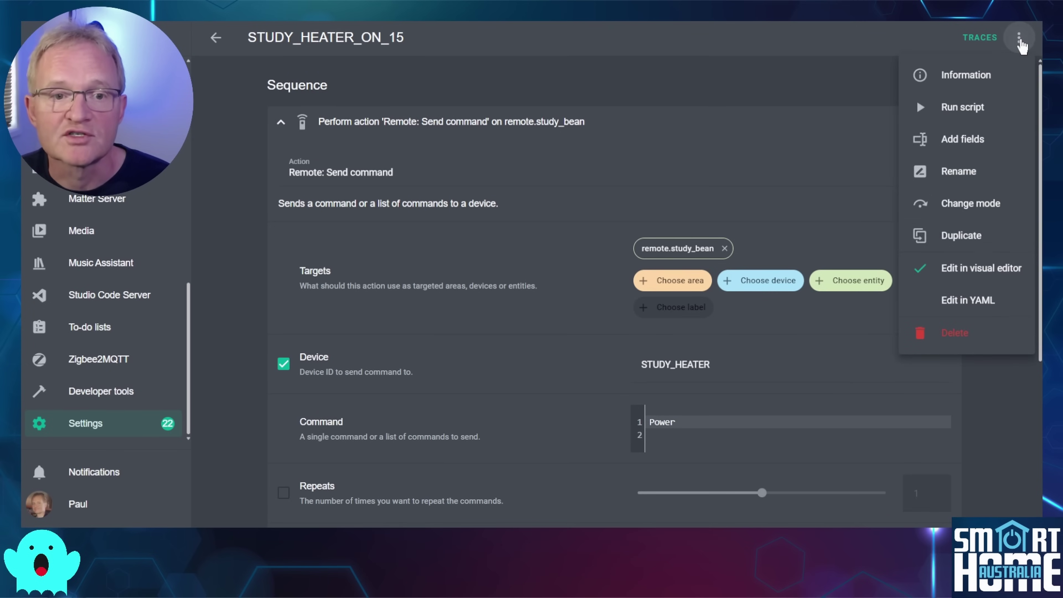
pyautogui.click(958, 333)
pyautogui.click(626, 321)
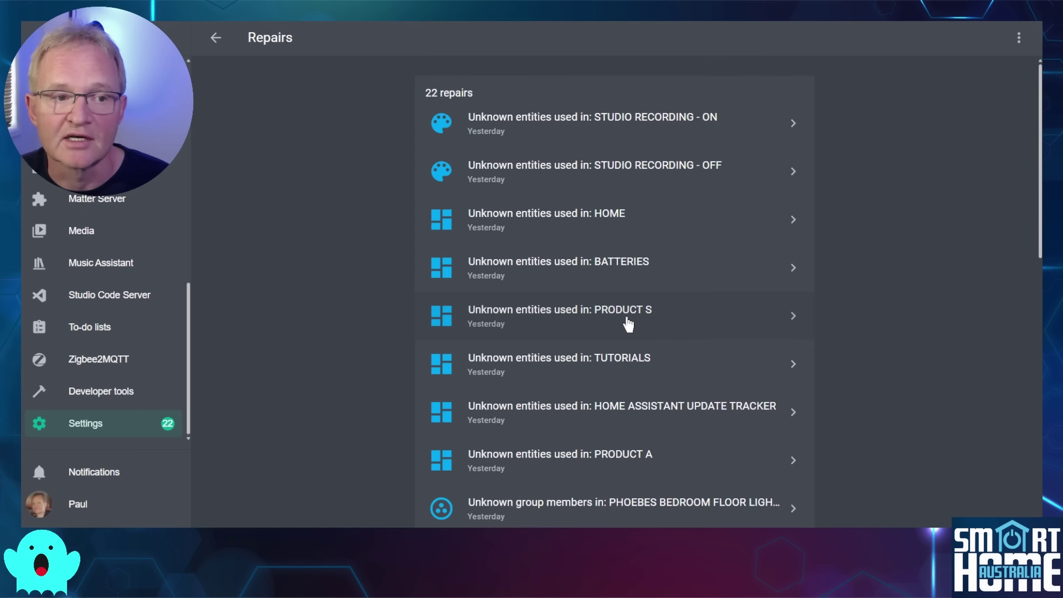
pyautogui.scroll(-8, 840, 331)
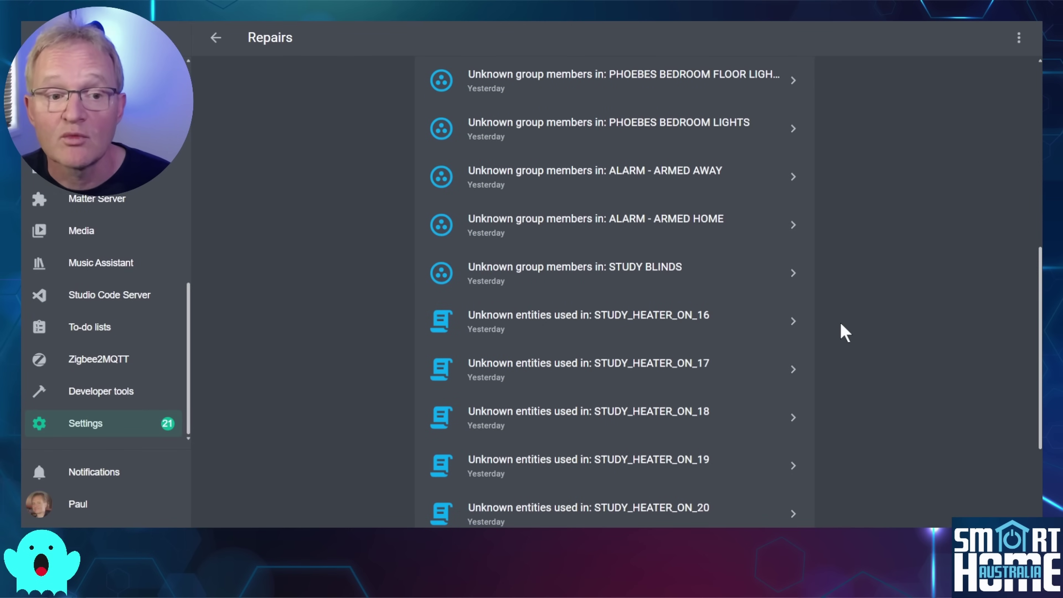
pyautogui.scroll(8, 842, 331)
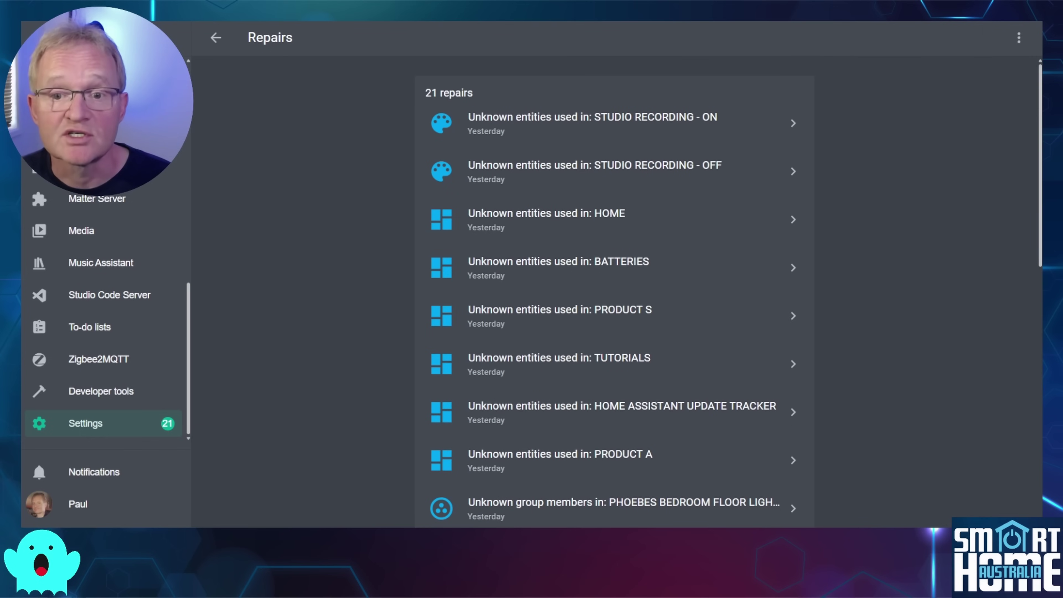